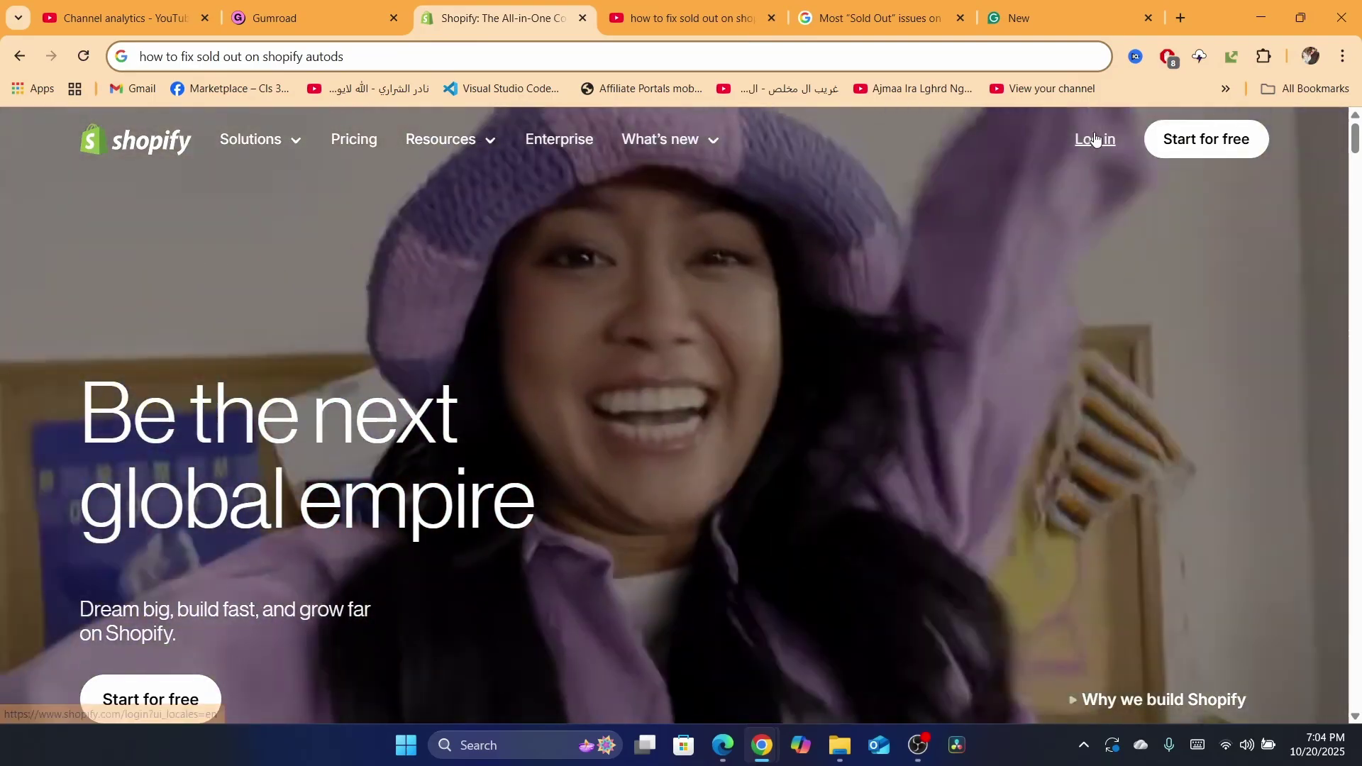
# Sign in to My Store through the account chooser and reach the admin Home dashboard.
pyautogui.click(1094, 139)
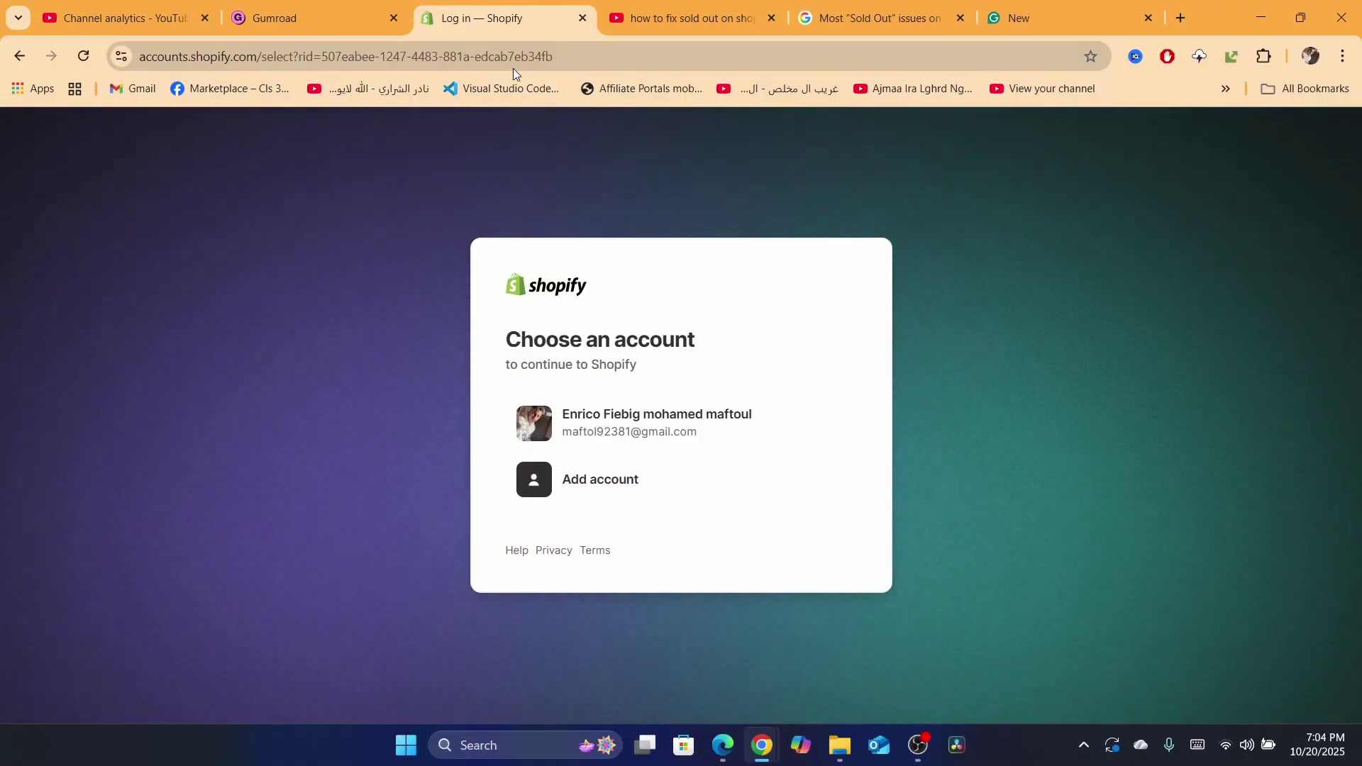
pyautogui.click(585, 425)
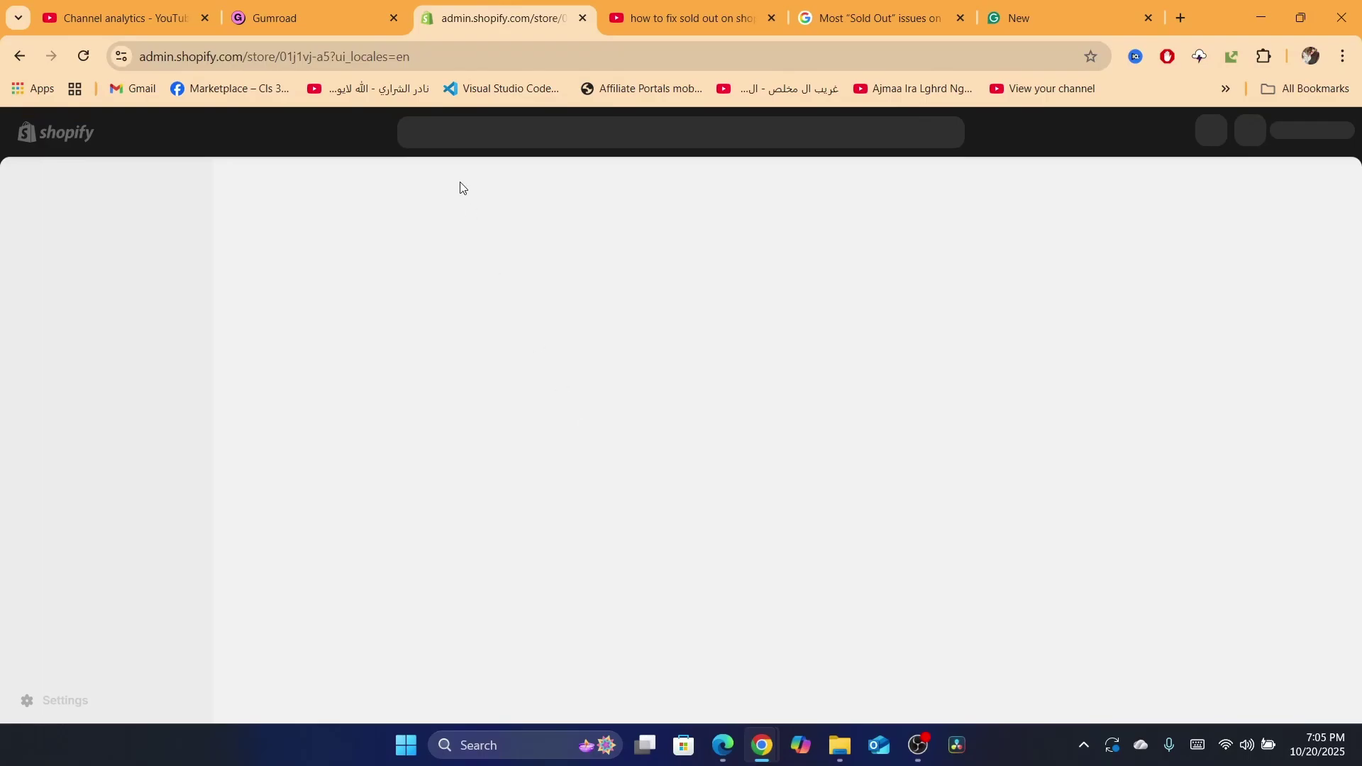
pyautogui.click(479, 60)
pyautogui.hotkey('ctrl', 'a')
pyautogui.write('how to fix sold out on shopify autods')
pyautogui.click(313, 522)
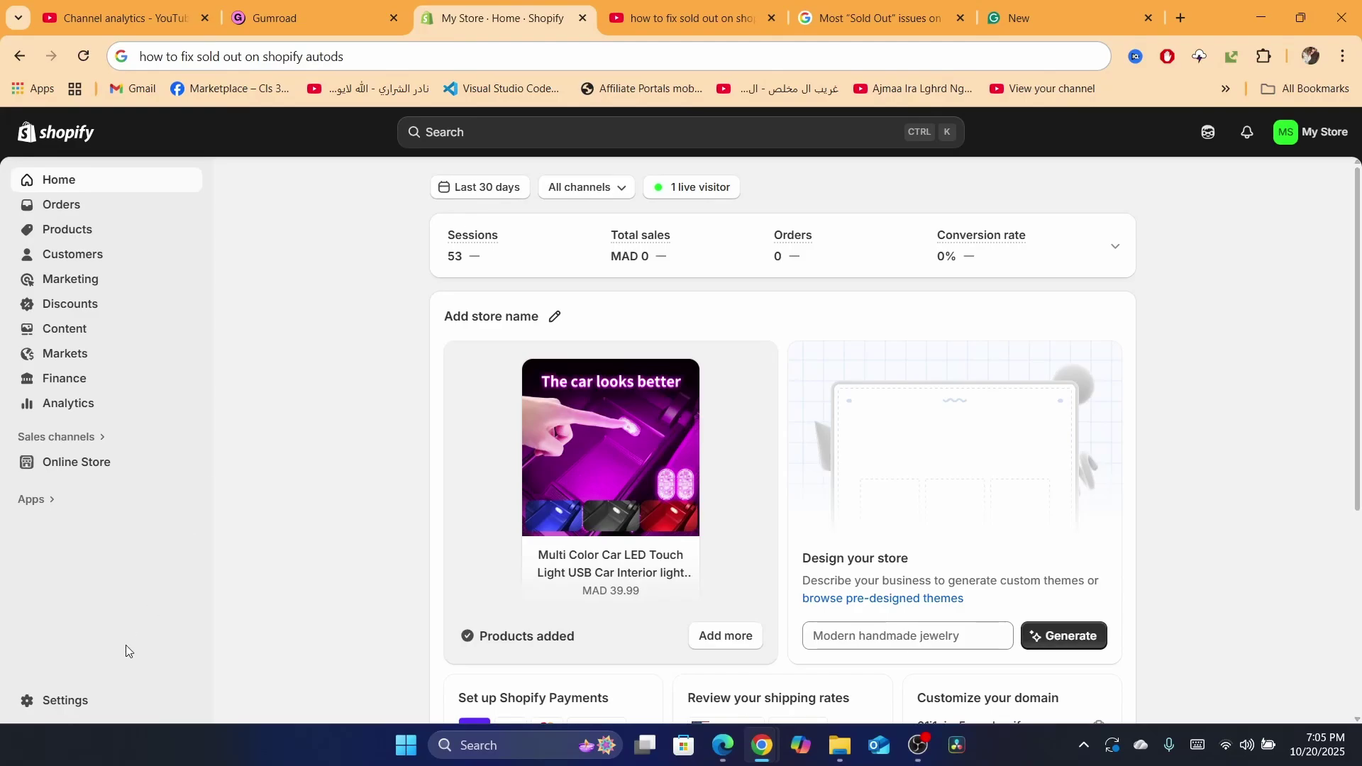
# Show the Products list at normal zoom with both active products and their inventory.
pyautogui.click(70, 240)
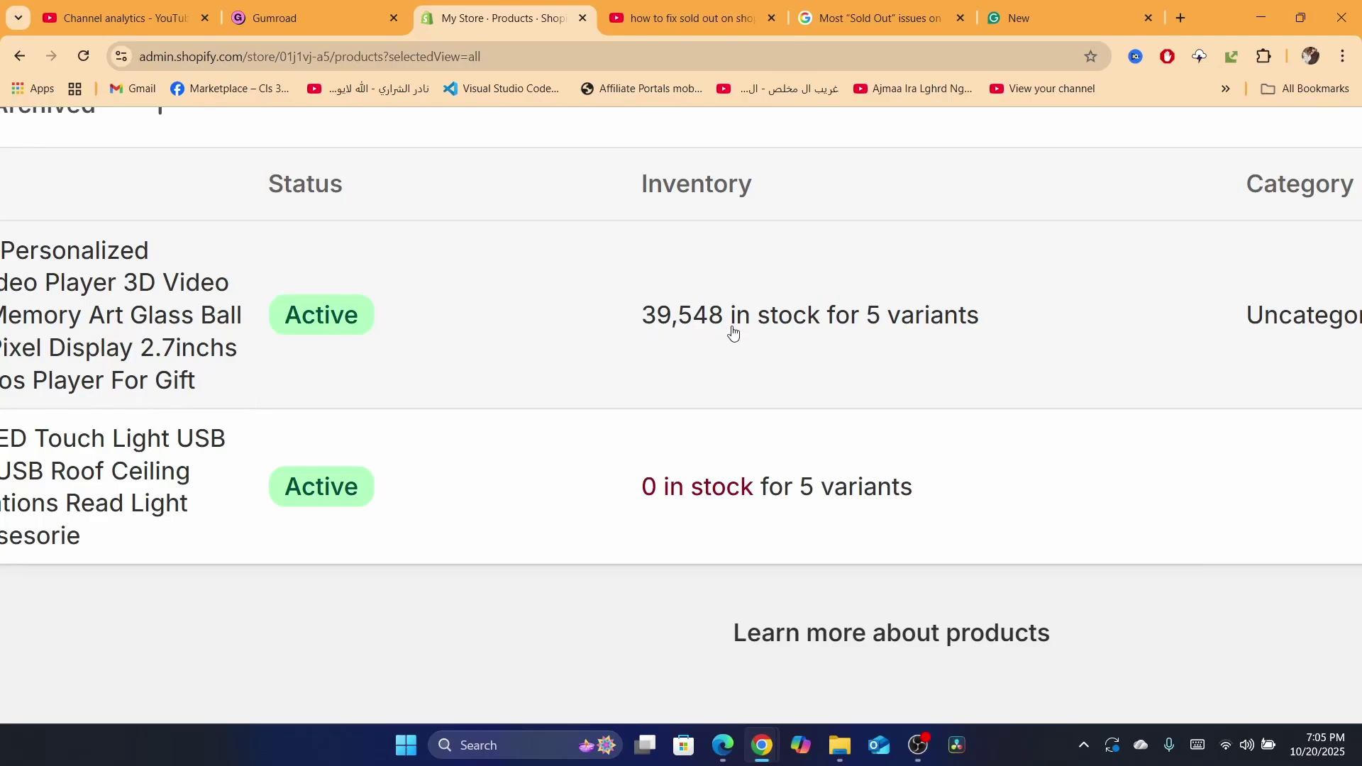
pyautogui.hotkey('ctrl', '0')
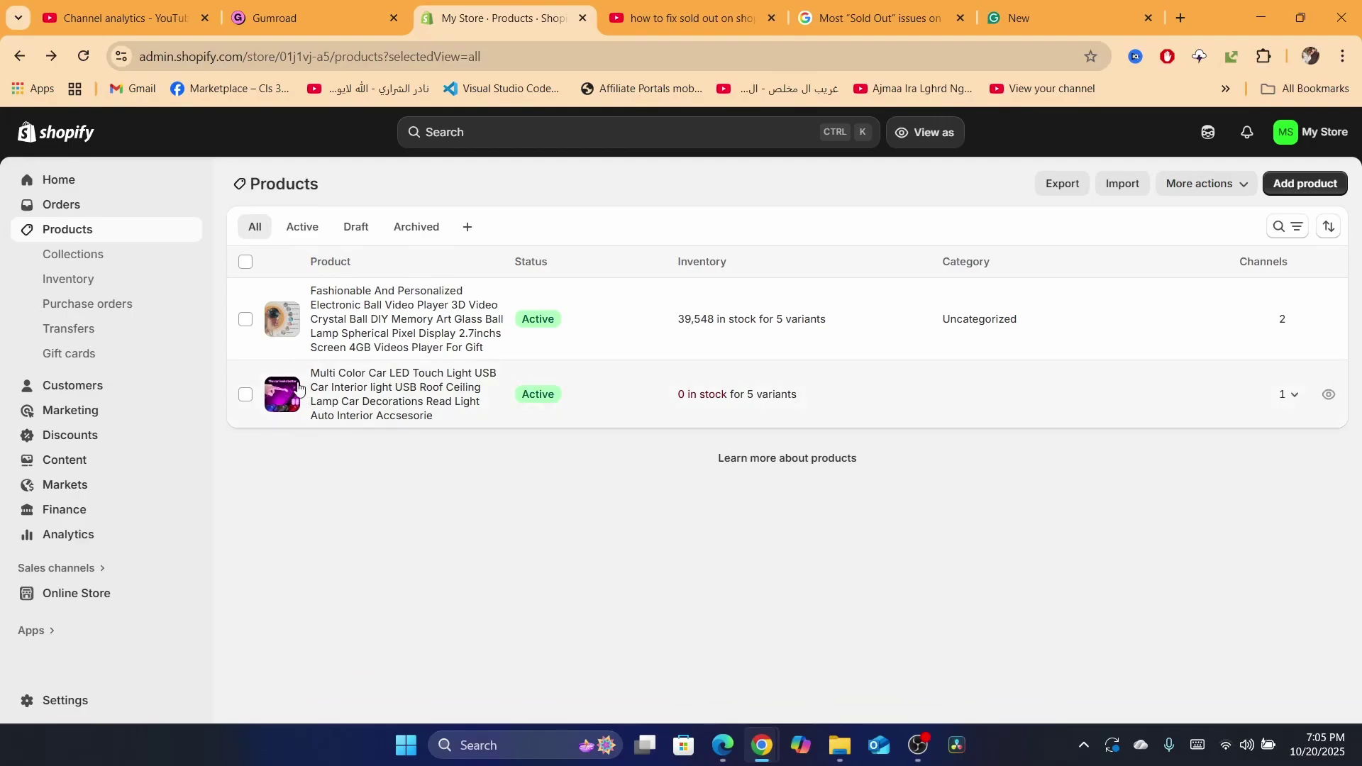
pyautogui.click(245, 263)
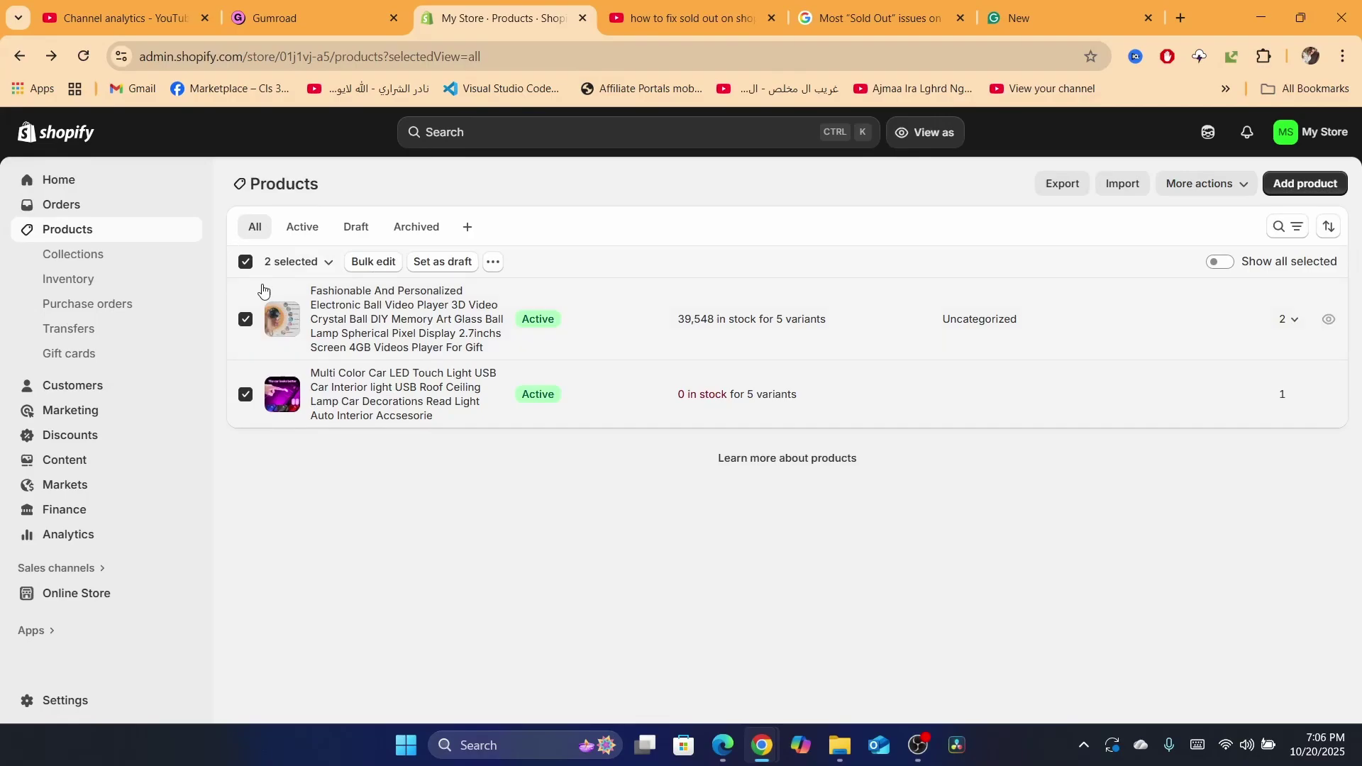
pyautogui.click(244, 263)
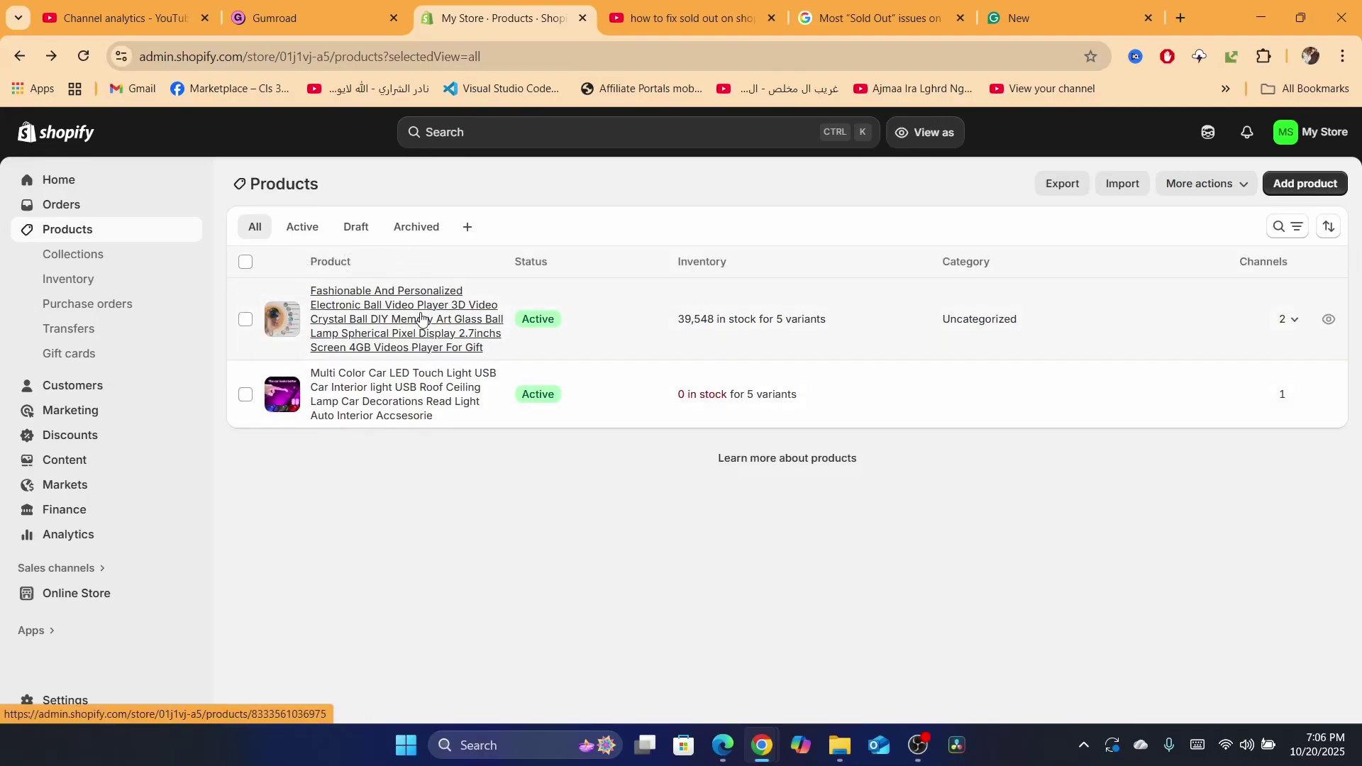
# Select all five colour variants of the electronic ball video player for bulk editing.
pyautogui.click(985, 310)
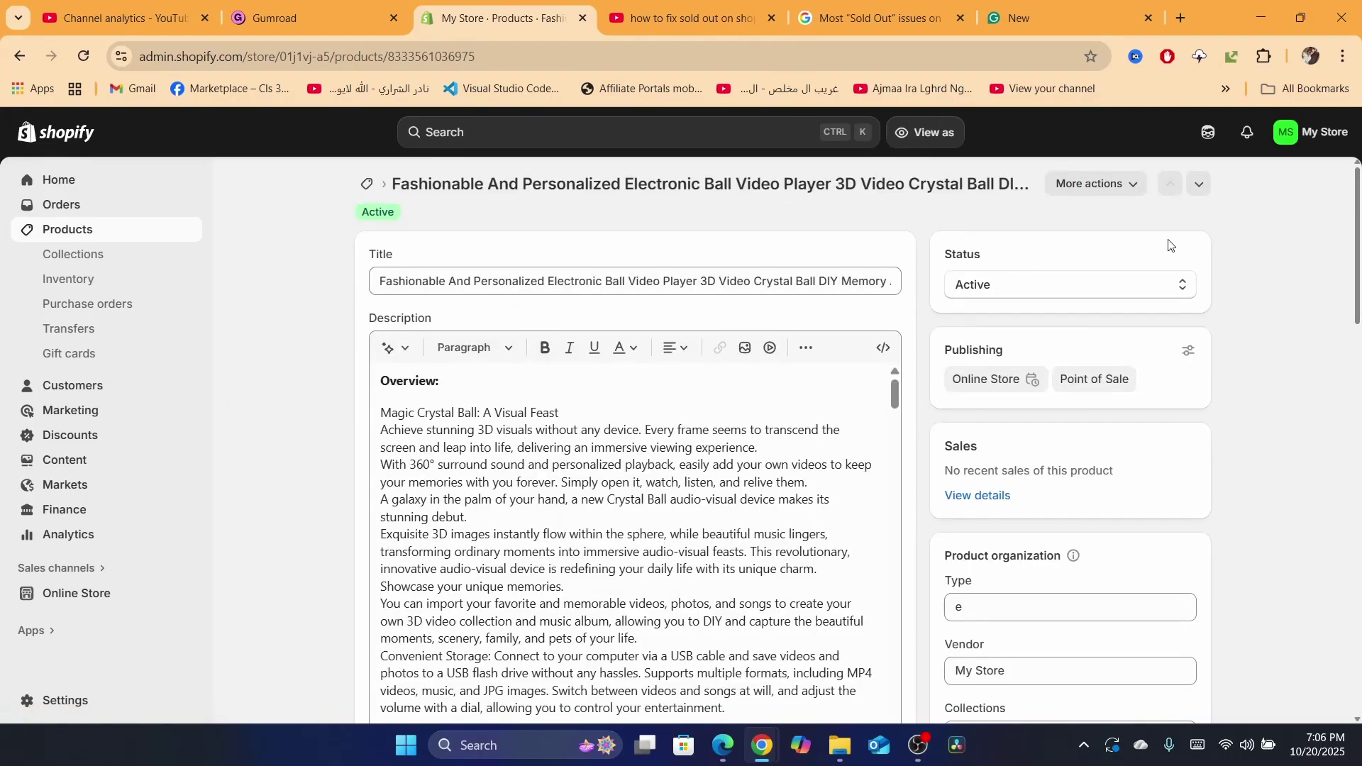
pyautogui.moveTo(1359, 211); pyautogui.dragTo(1359, 369)
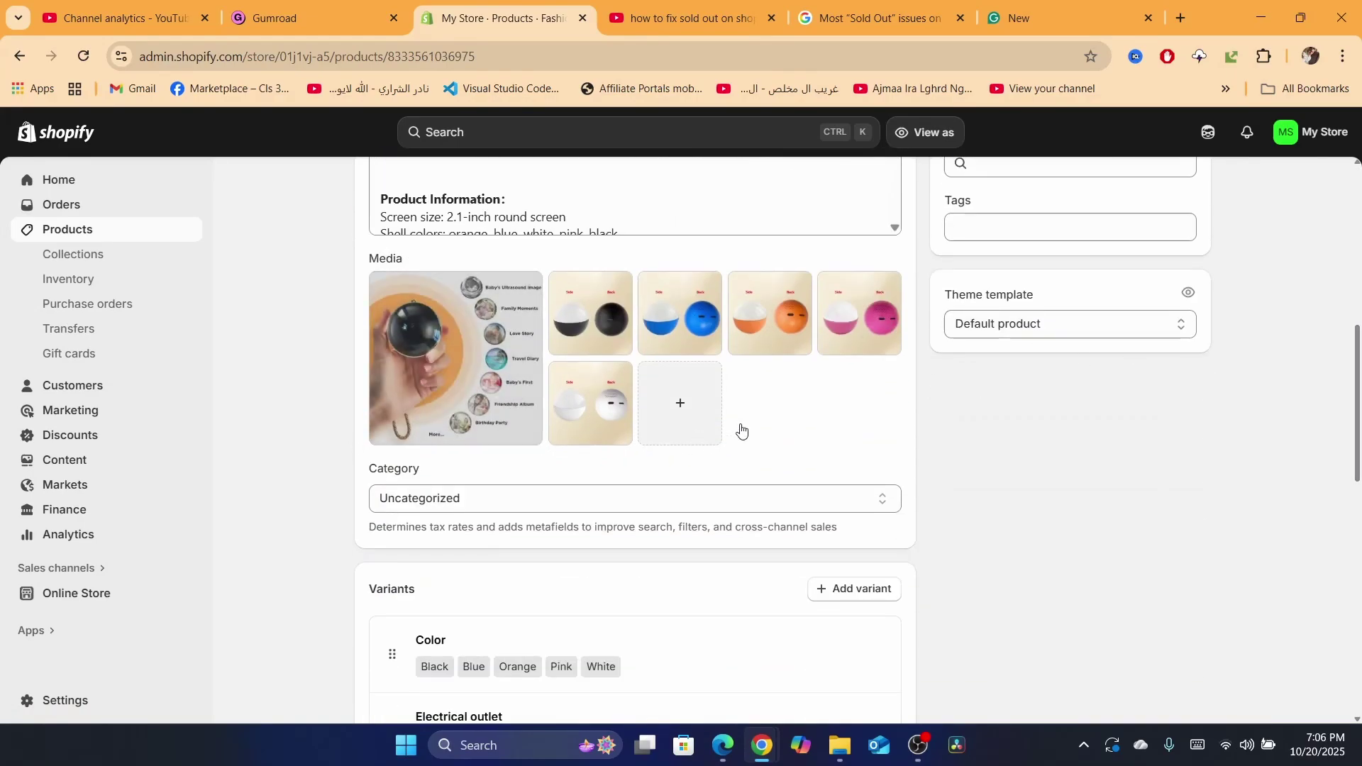
pyautogui.moveTo(1360, 411); pyautogui.dragTo(1359, 578)
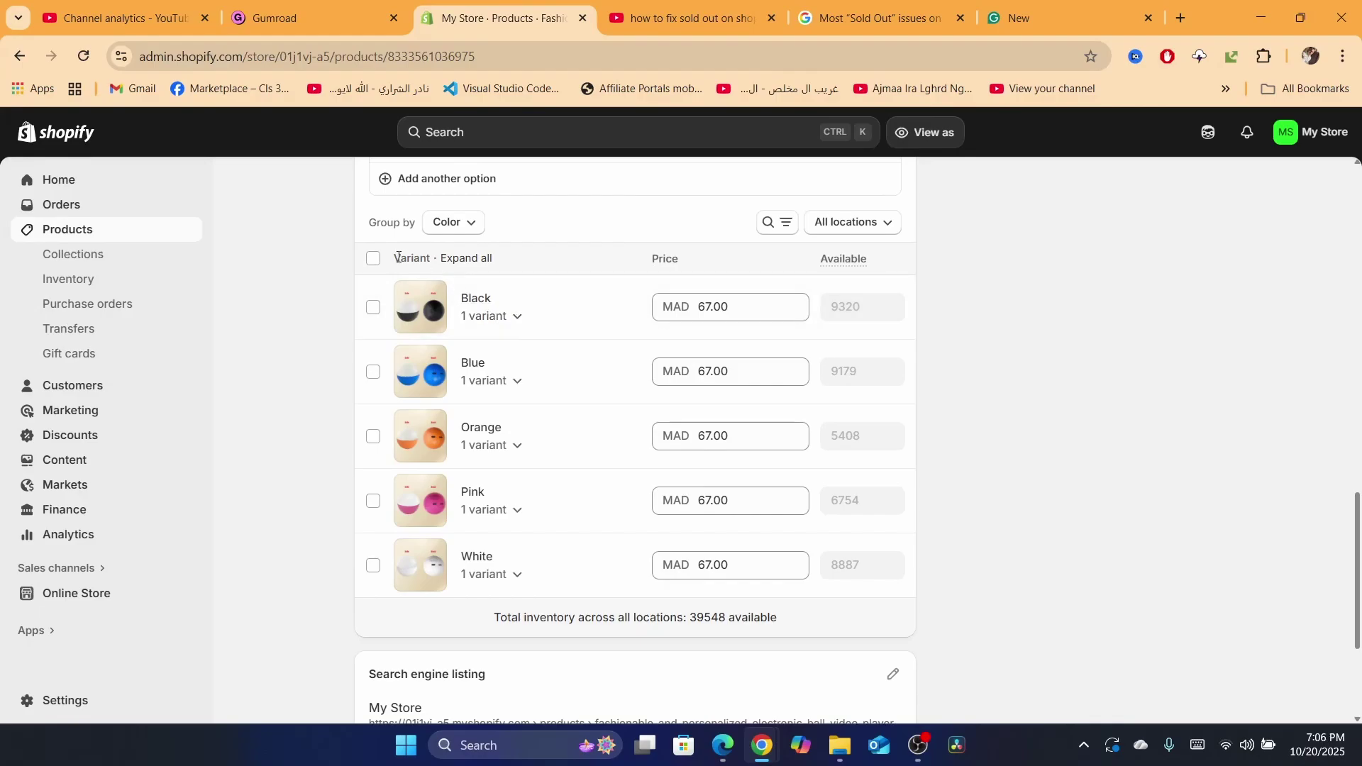
pyautogui.click(374, 259)
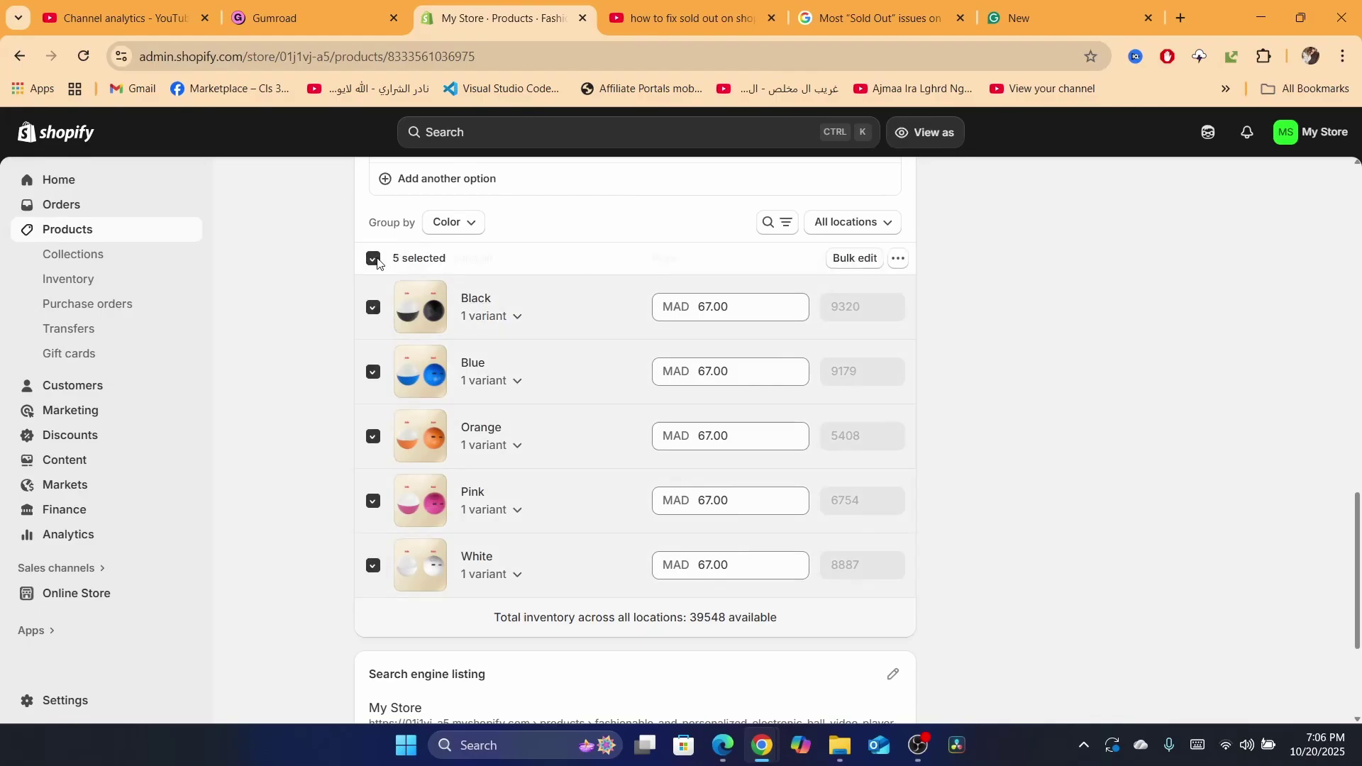
pyautogui.click(852, 264)
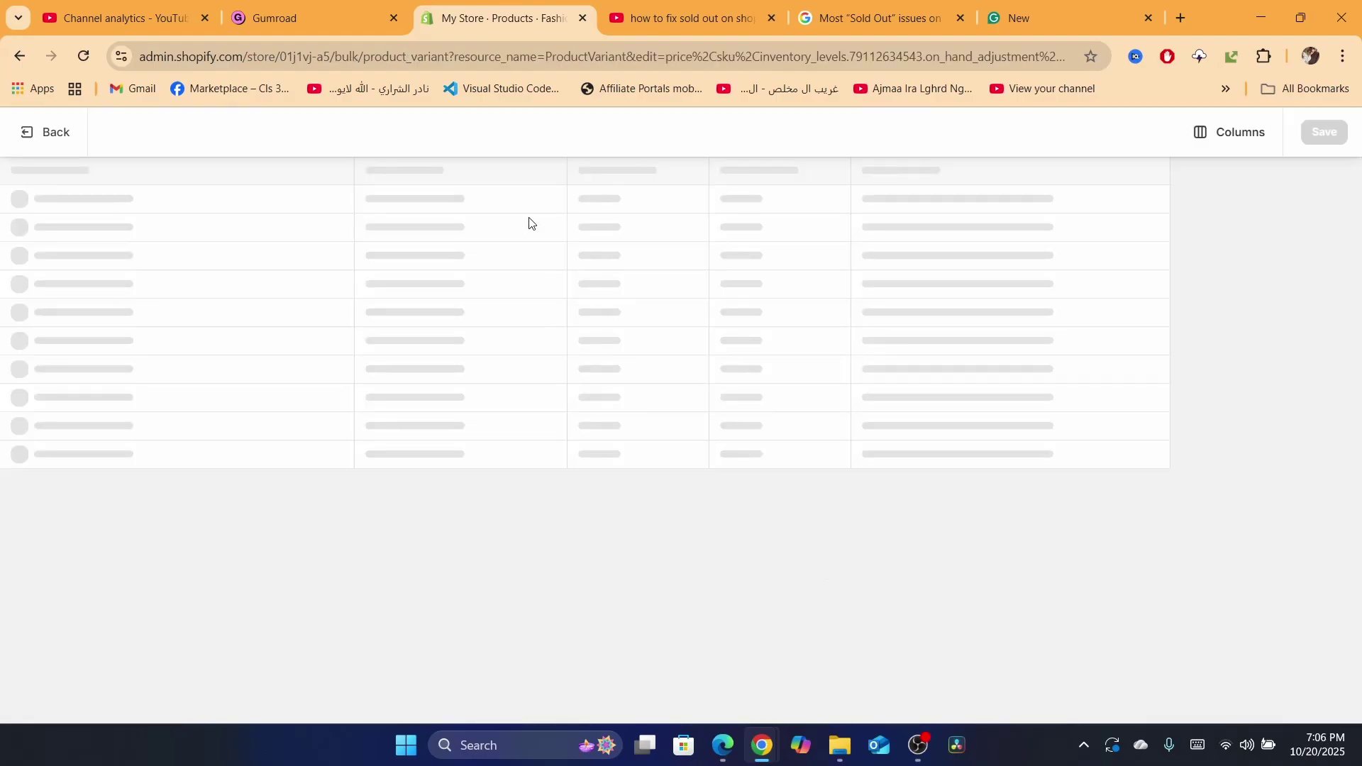
# Add the Continue selling when out of stock, Stocked at and Track quantity columns.
pyautogui.scroll(5, 1241, 132)
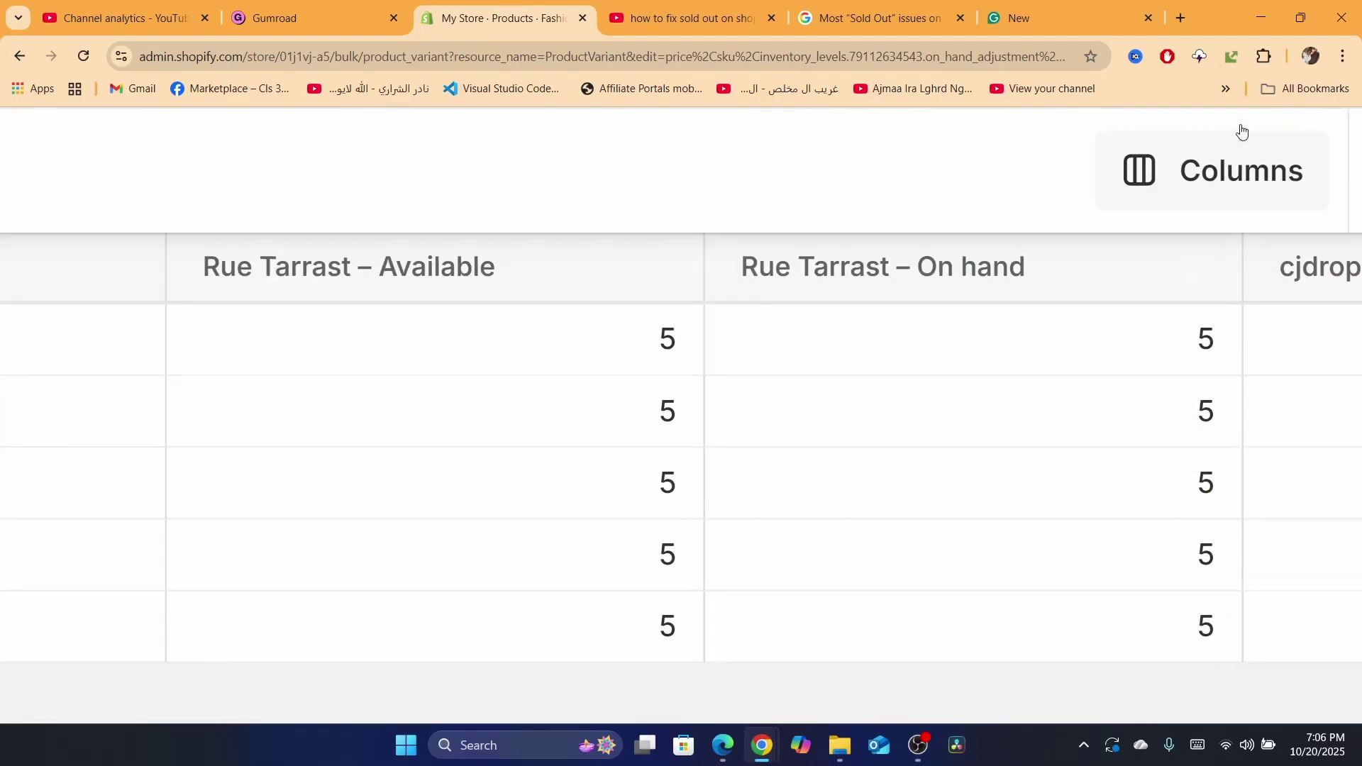
pyautogui.click(1257, 173)
pyautogui.scroll(-5, 1055, 440)
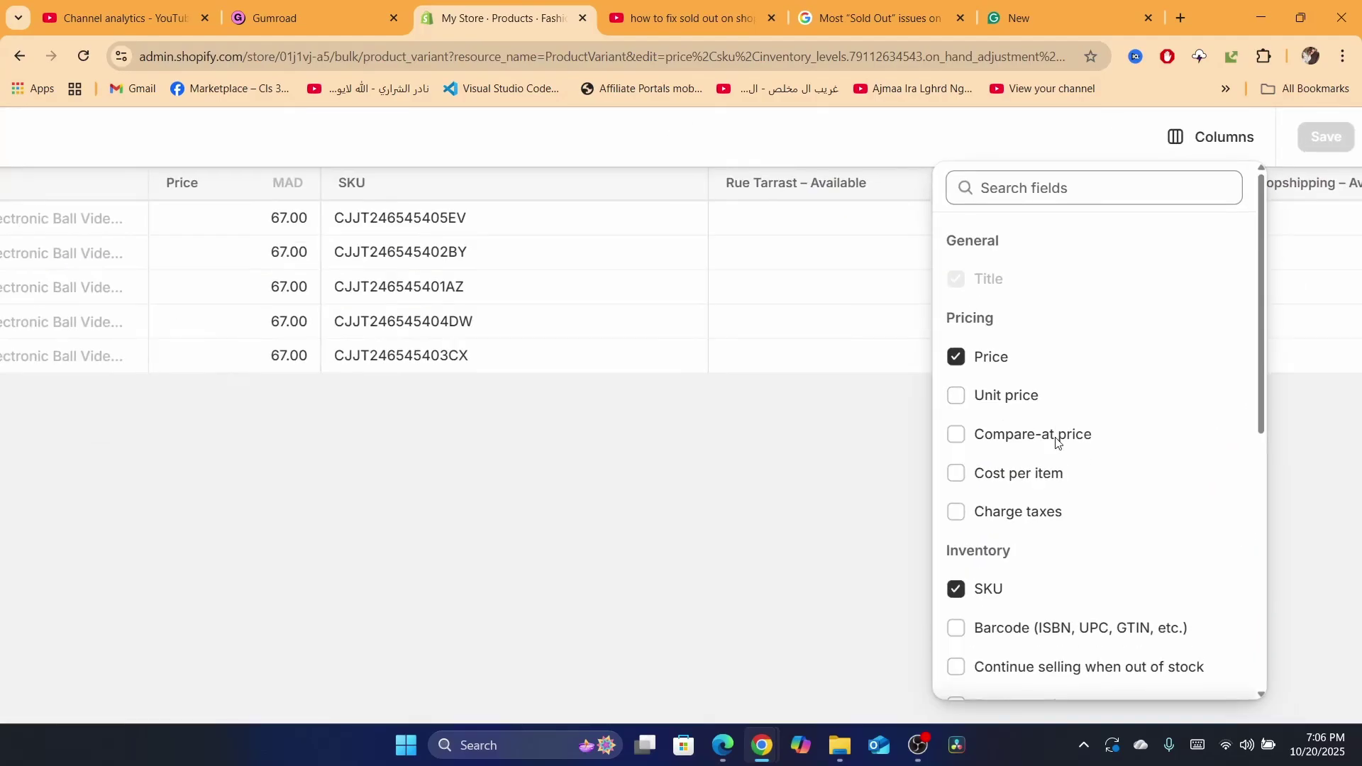
pyautogui.moveTo(1262, 343); pyautogui.dragTo(1258, 406)
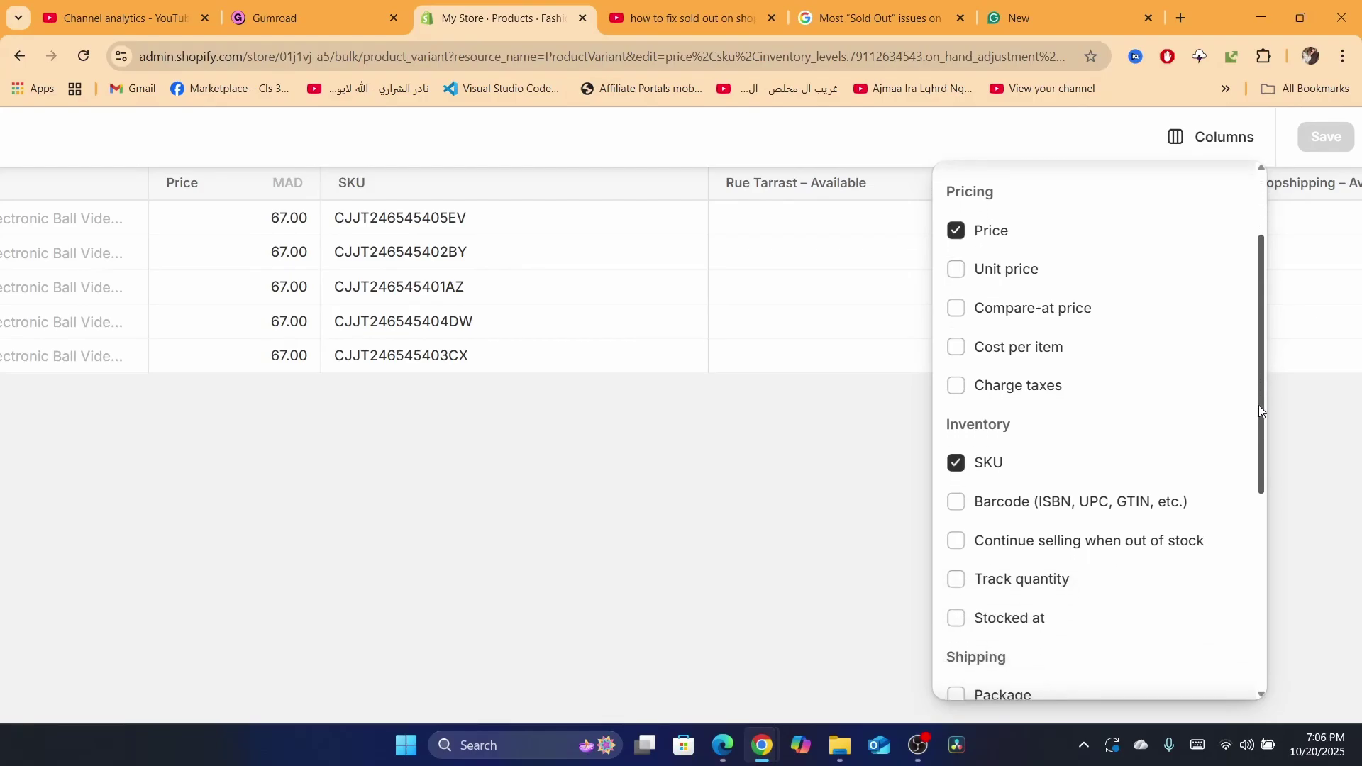
pyautogui.click(958, 546)
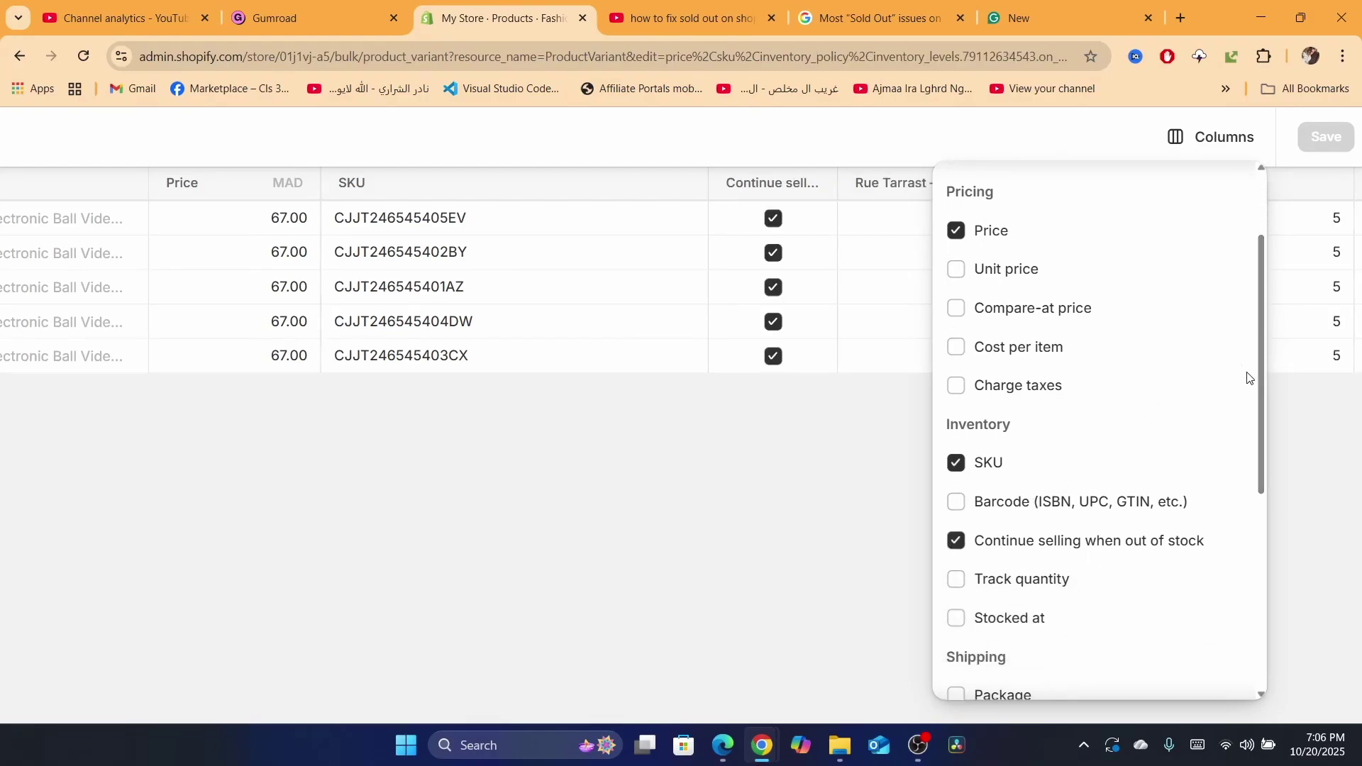
pyautogui.moveTo(1261, 394); pyautogui.dragTo(1258, 466)
pyautogui.click(982, 479)
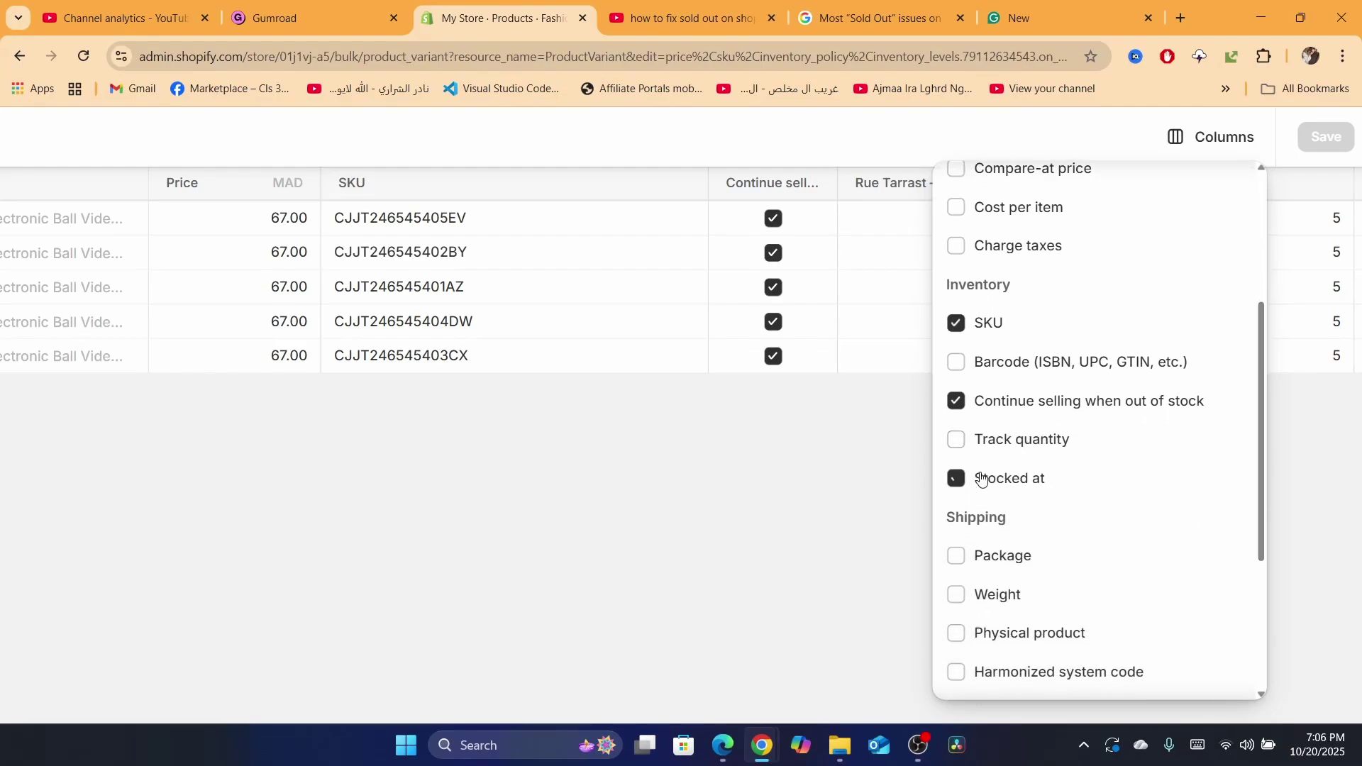
pyautogui.click(971, 444)
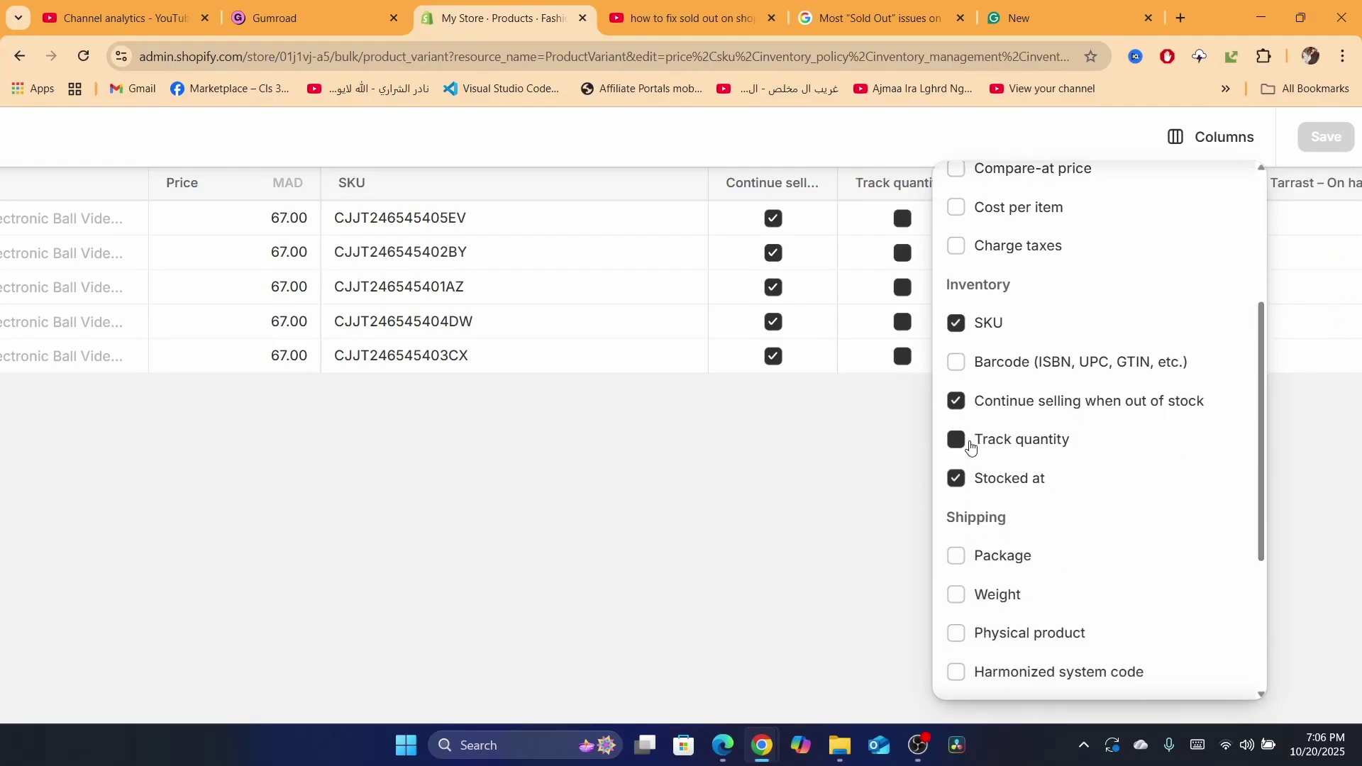
# Toggle the Rue Tarrast quantity columns off and back on.
pyautogui.moveTo(1260, 454); pyautogui.dragTo(1289, 591)
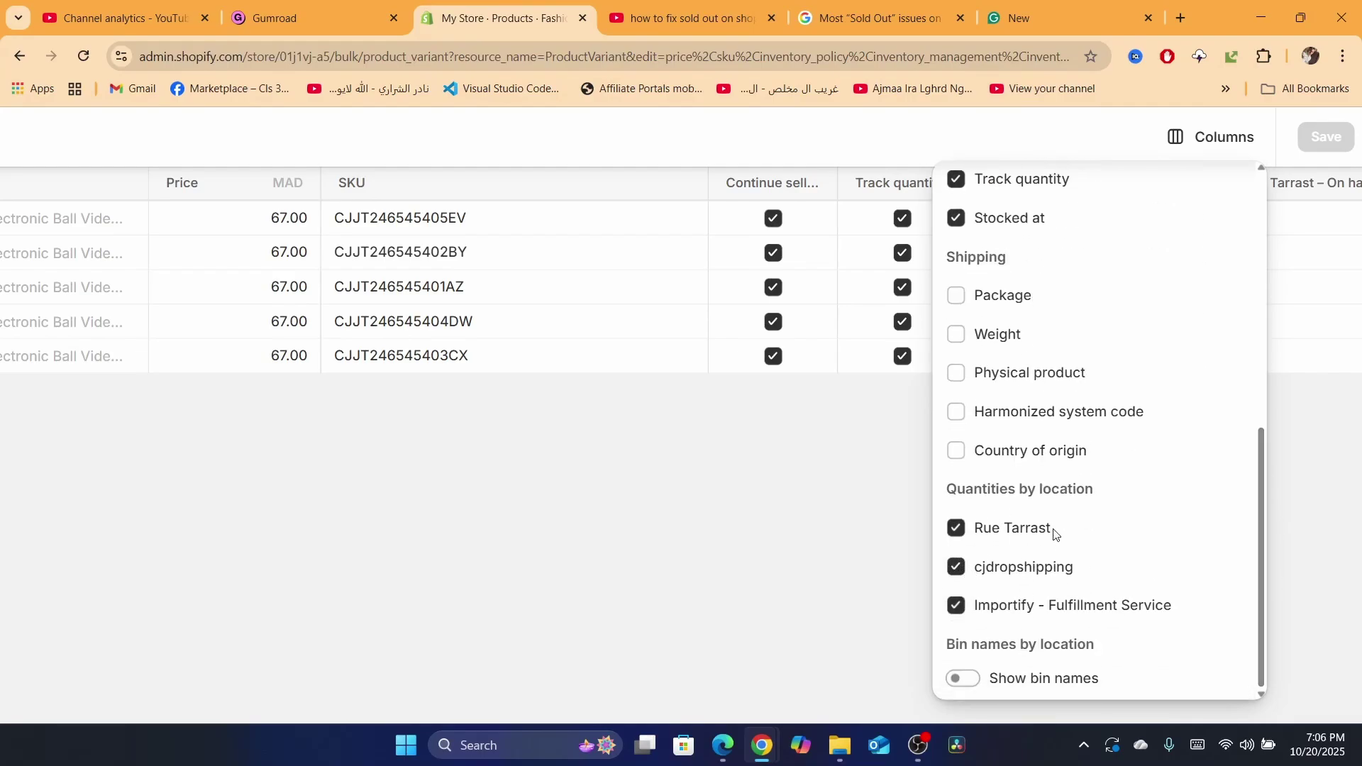
pyautogui.click(956, 530)
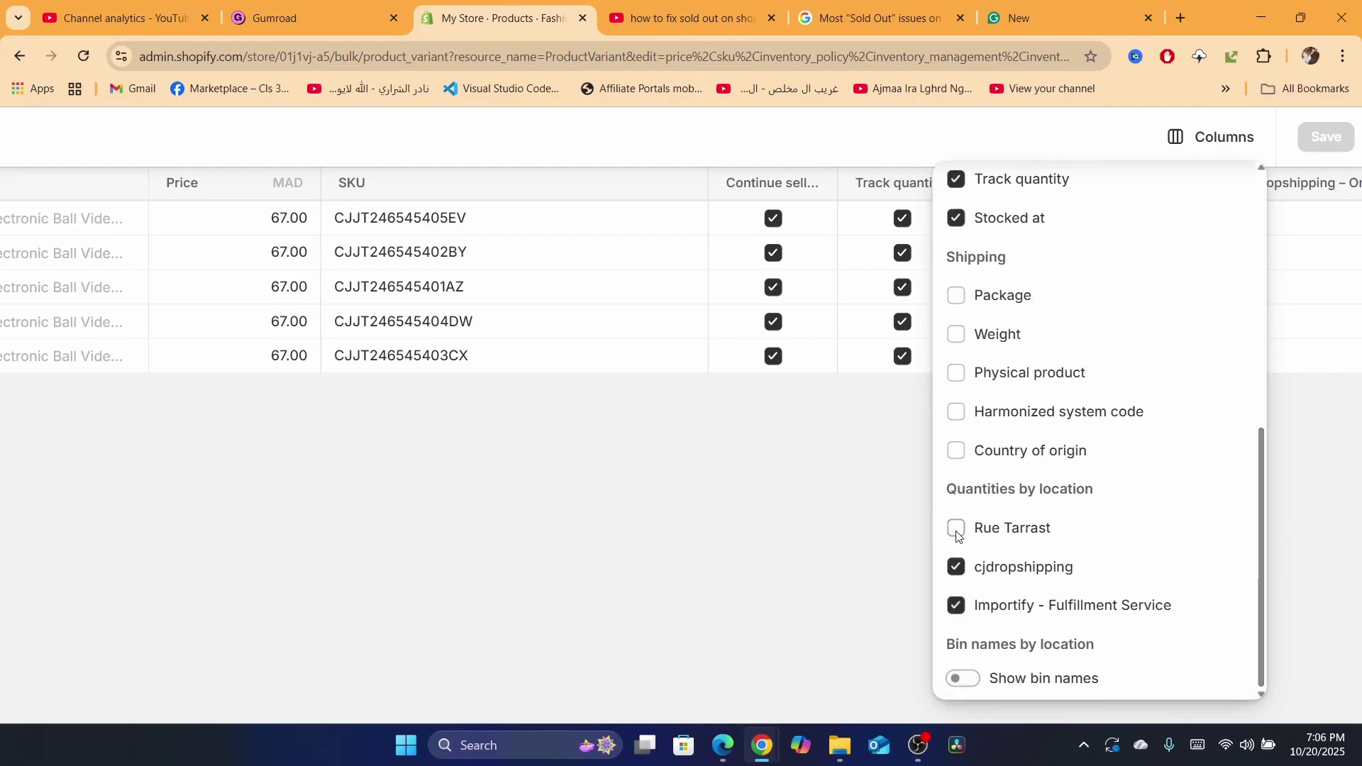
pyautogui.click(956, 531)
pyautogui.click(956, 528)
pyautogui.click(956, 528)
# Switch continue selling off for the Black, Blue and Orange variants.
pyautogui.click(810, 609)
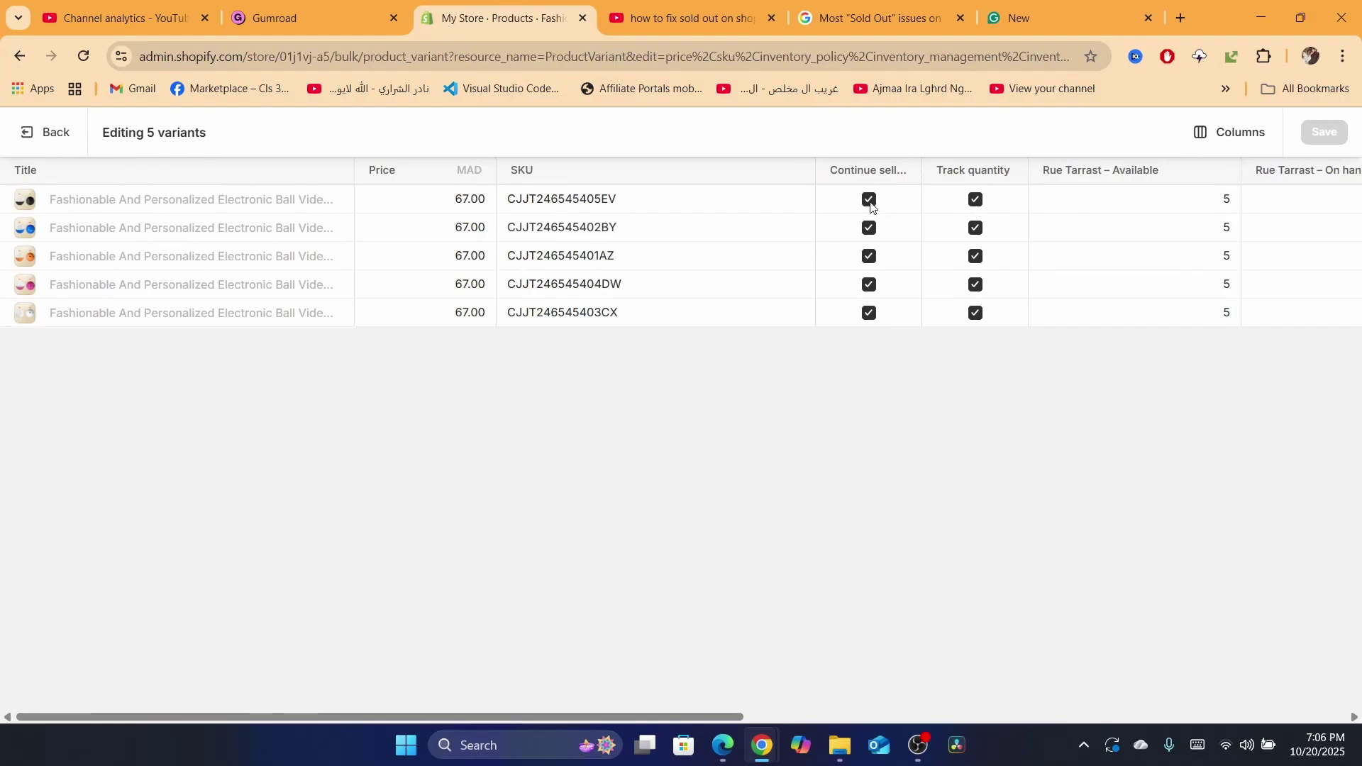
pyautogui.moveTo(871, 206); pyautogui.dragTo(871, 234)
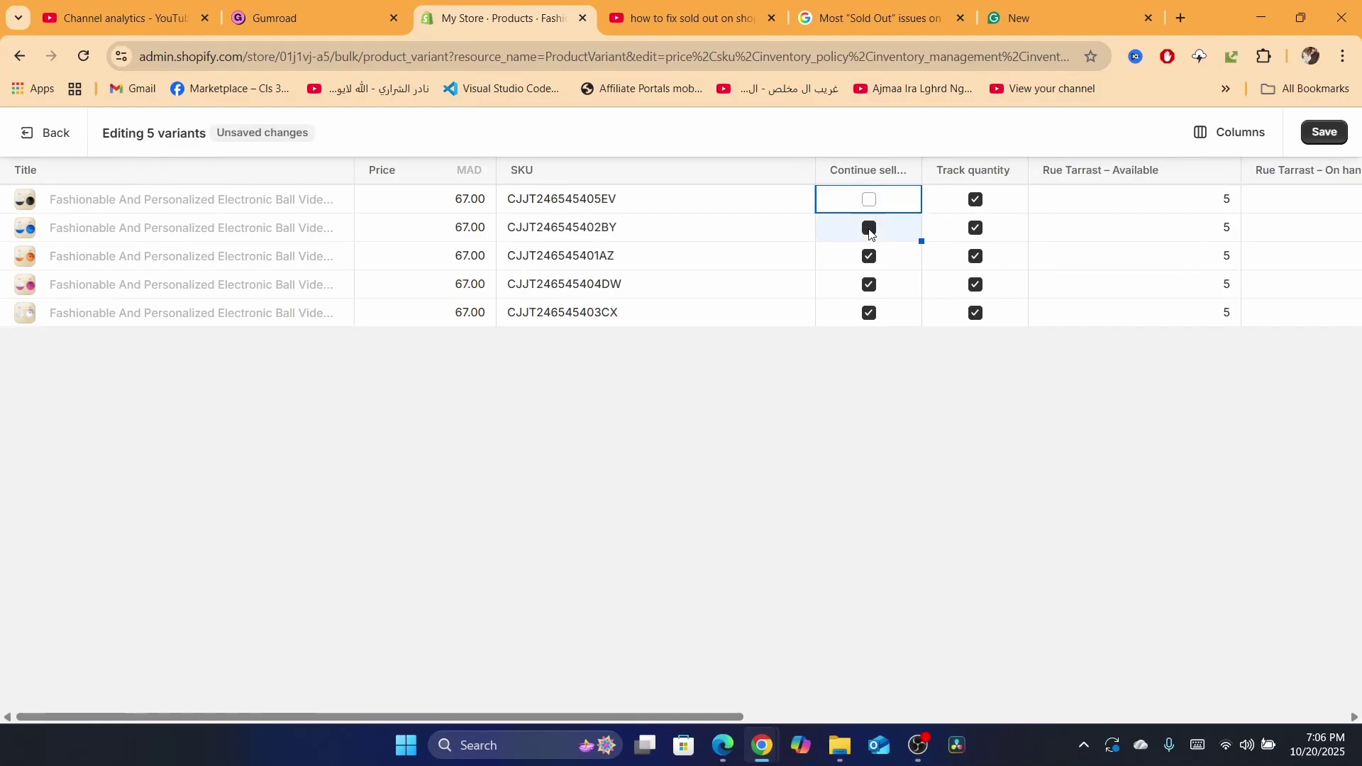
pyautogui.click(870, 229)
pyautogui.click(871, 257)
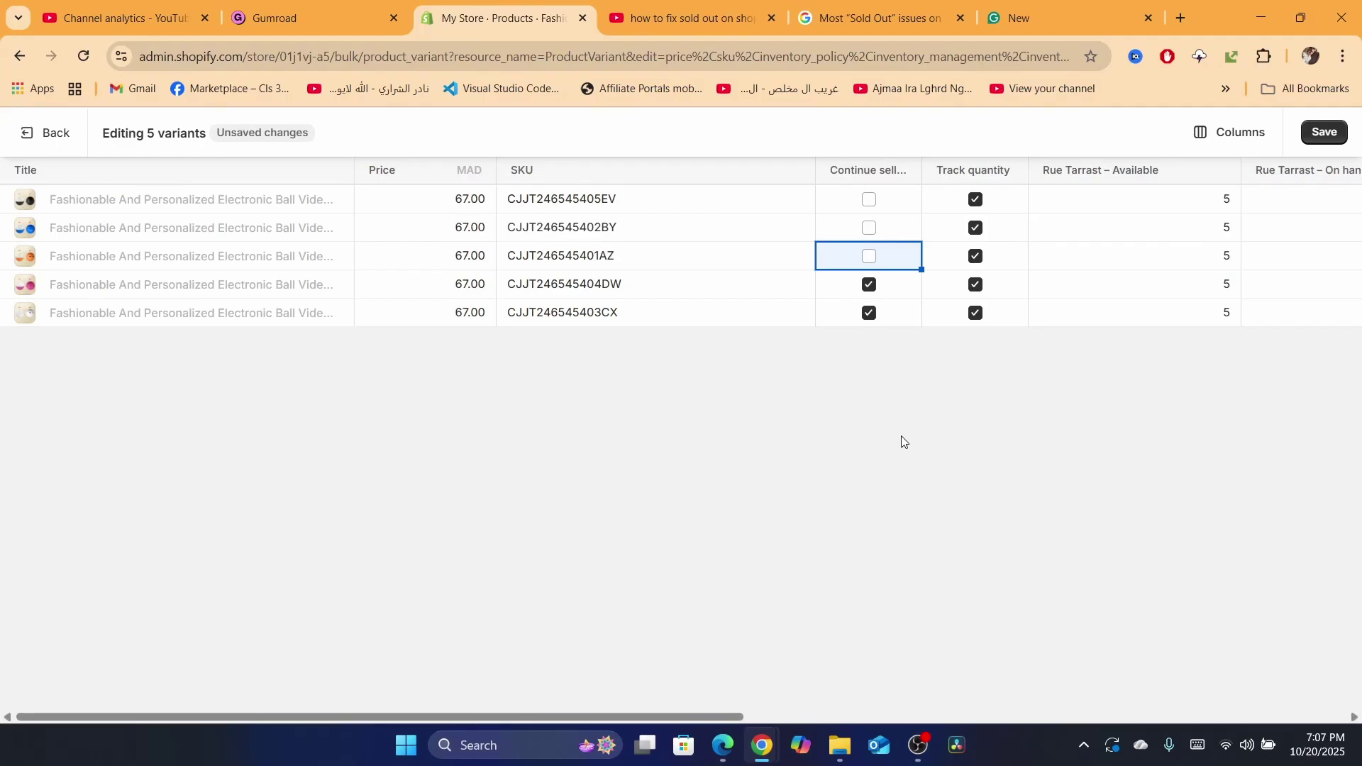
# Fill continue selling on across all five variants from the first row.
pyautogui.click(919, 207)
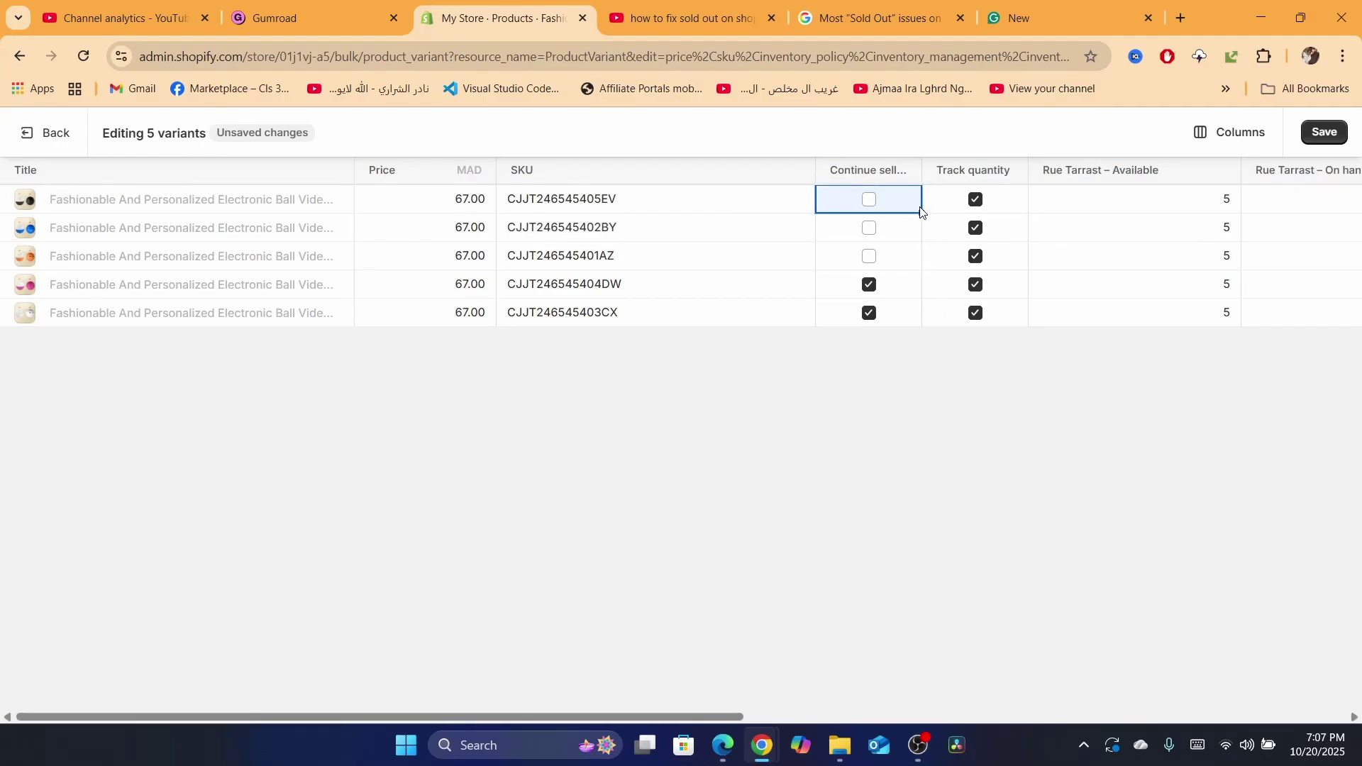
pyautogui.moveTo(921, 212); pyautogui.dragTo(909, 363)
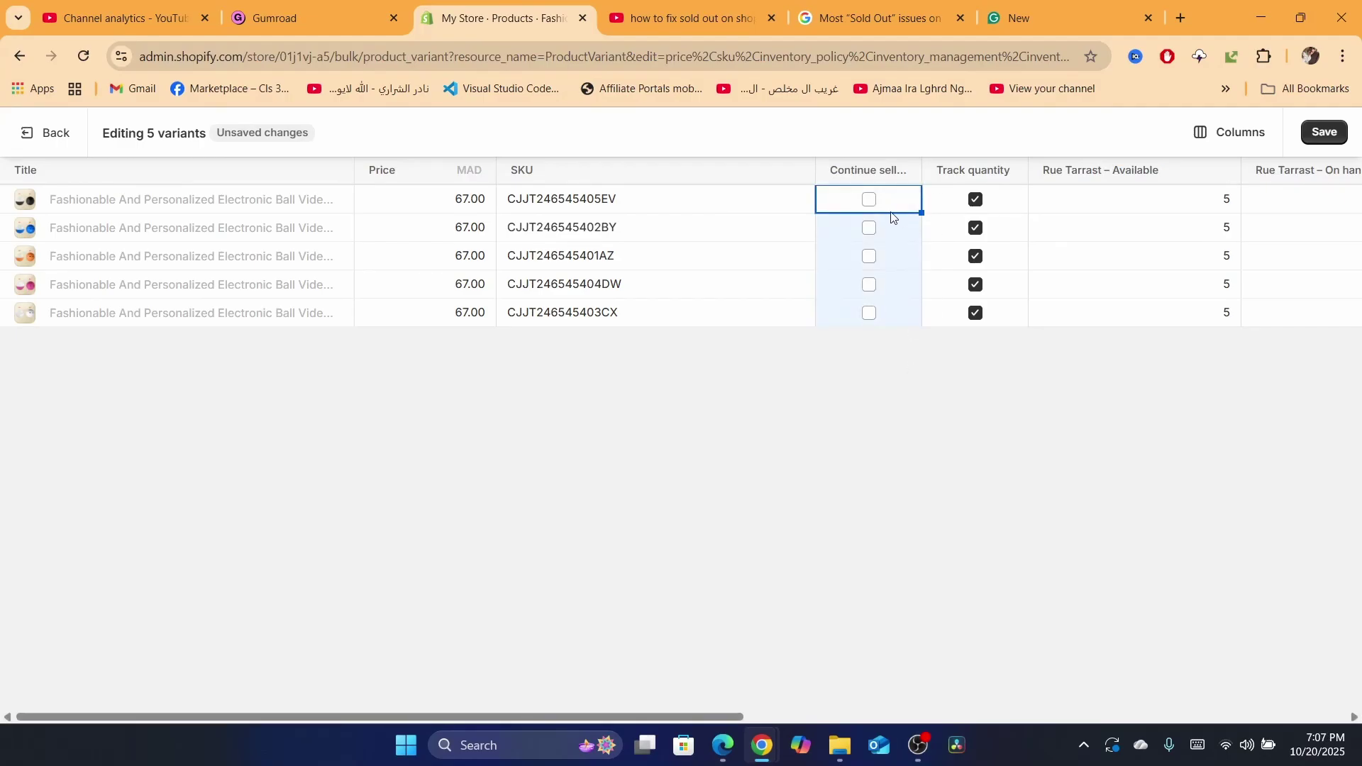
pyautogui.click(870, 199)
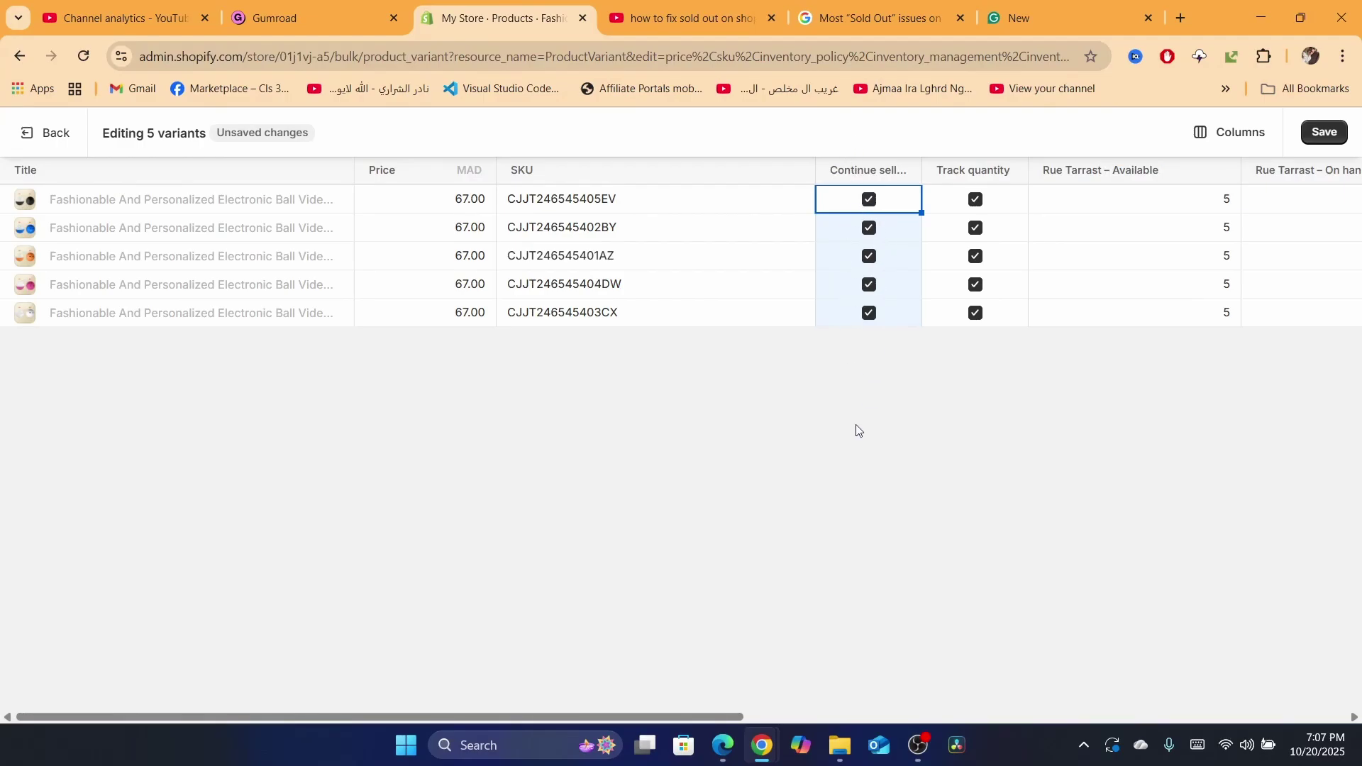
pyautogui.click(976, 202)
# Turn quantity tracking off on the first variant and copy it to all five.
pyautogui.click(977, 201)
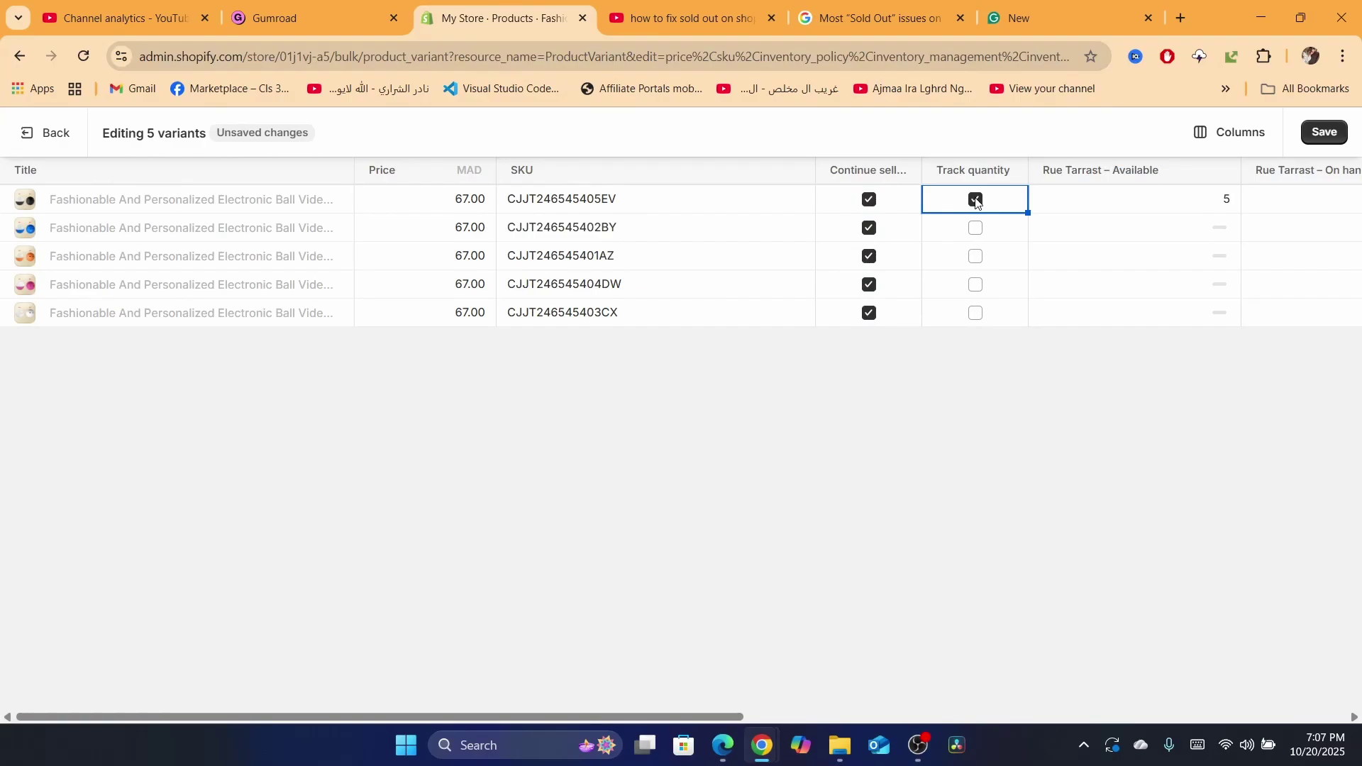
pyautogui.click(976, 201)
pyautogui.moveTo(1029, 330); pyautogui.dragTo(1028, 348)
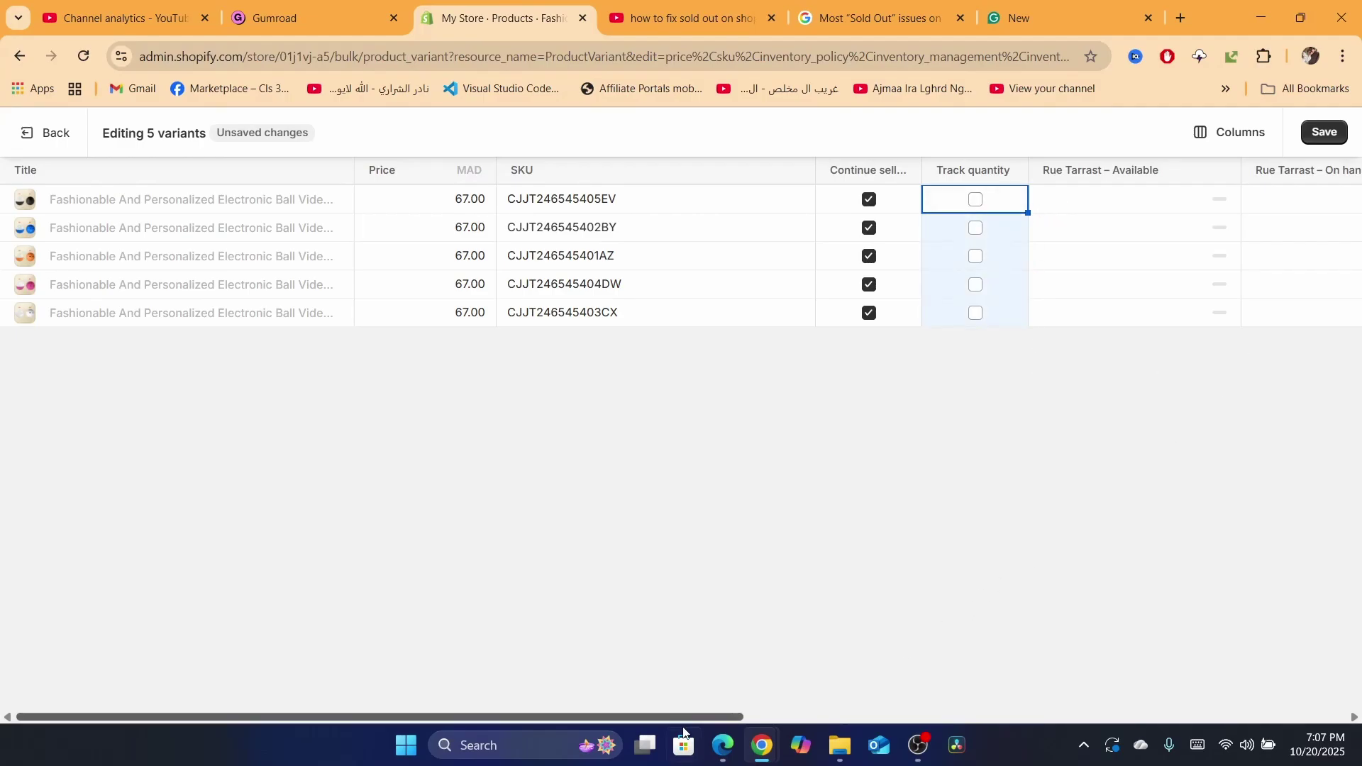
pyautogui.moveTo(684, 713); pyautogui.dragTo(948, 697)
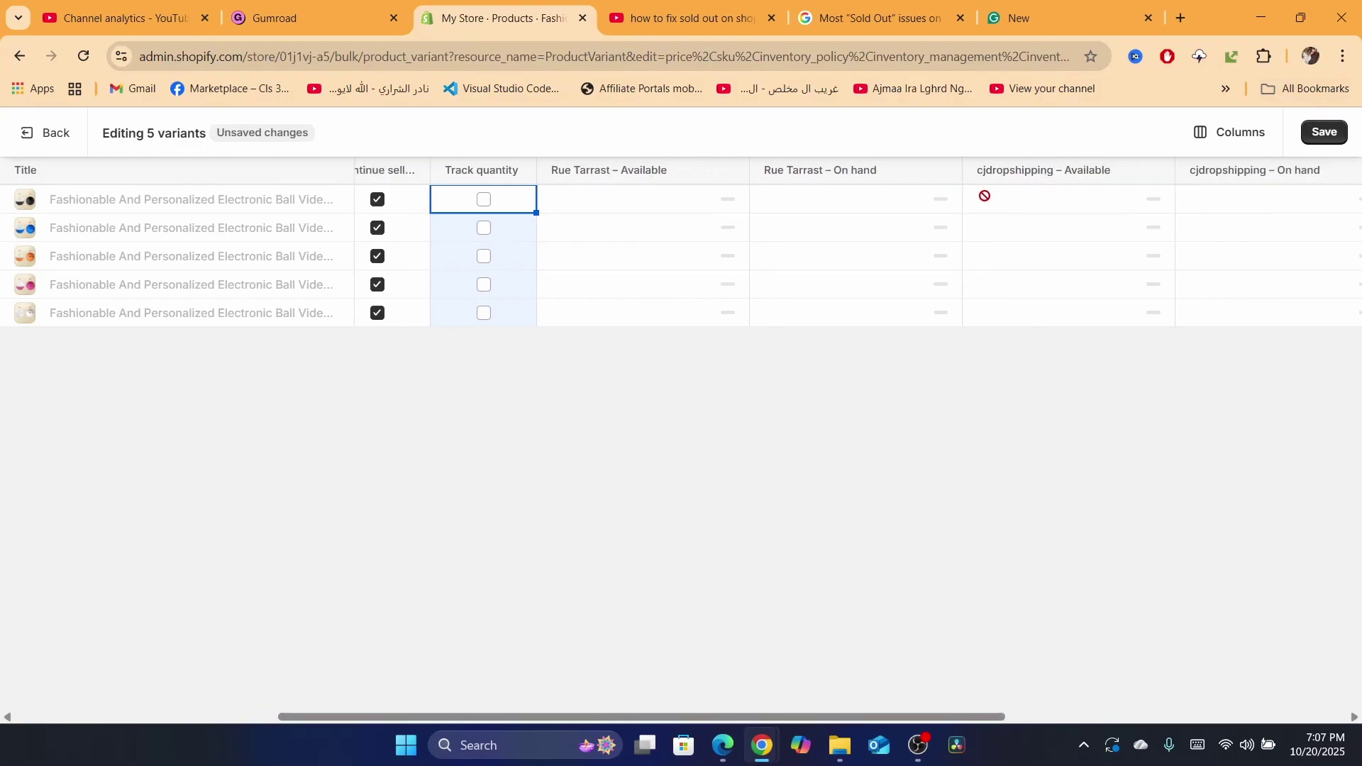
pyautogui.click(984, 196)
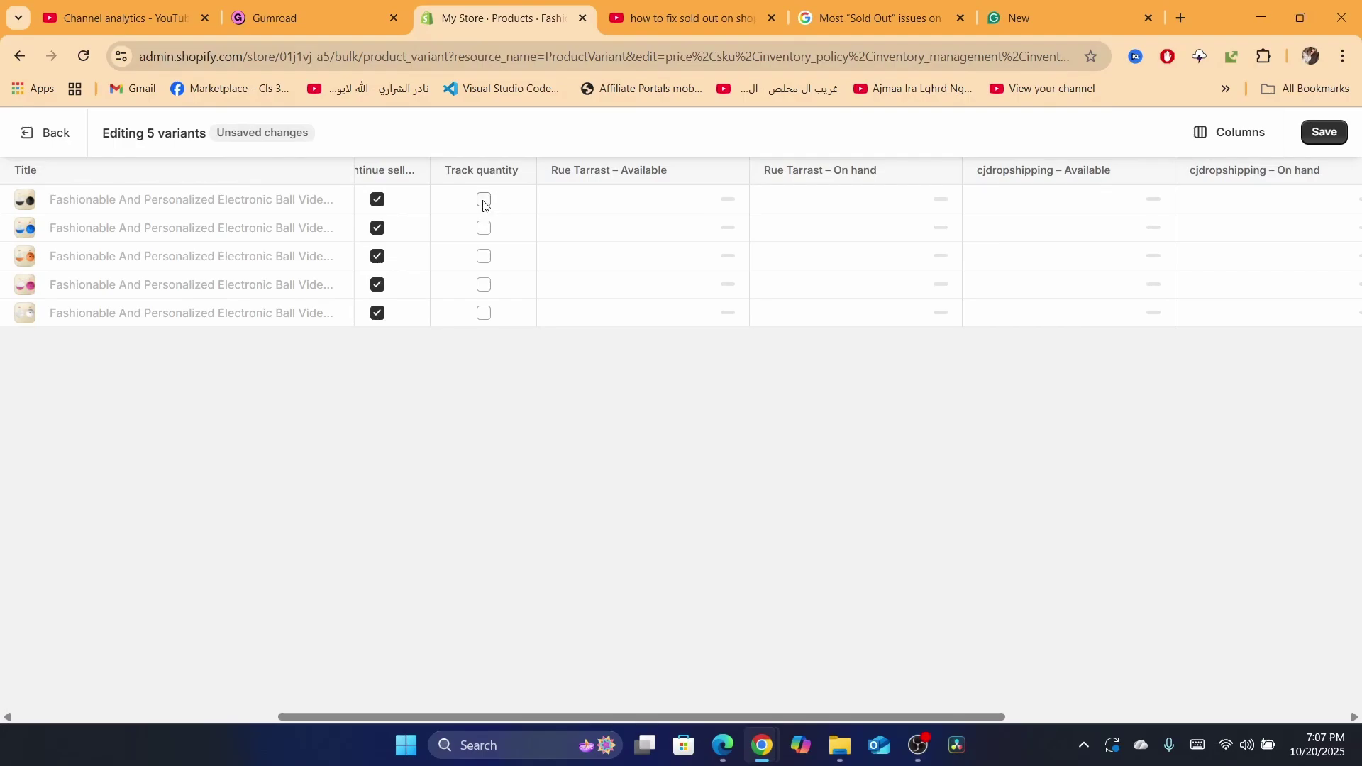
# Save the bulk variant edits and go back to the product page.
pyautogui.click(1324, 138)
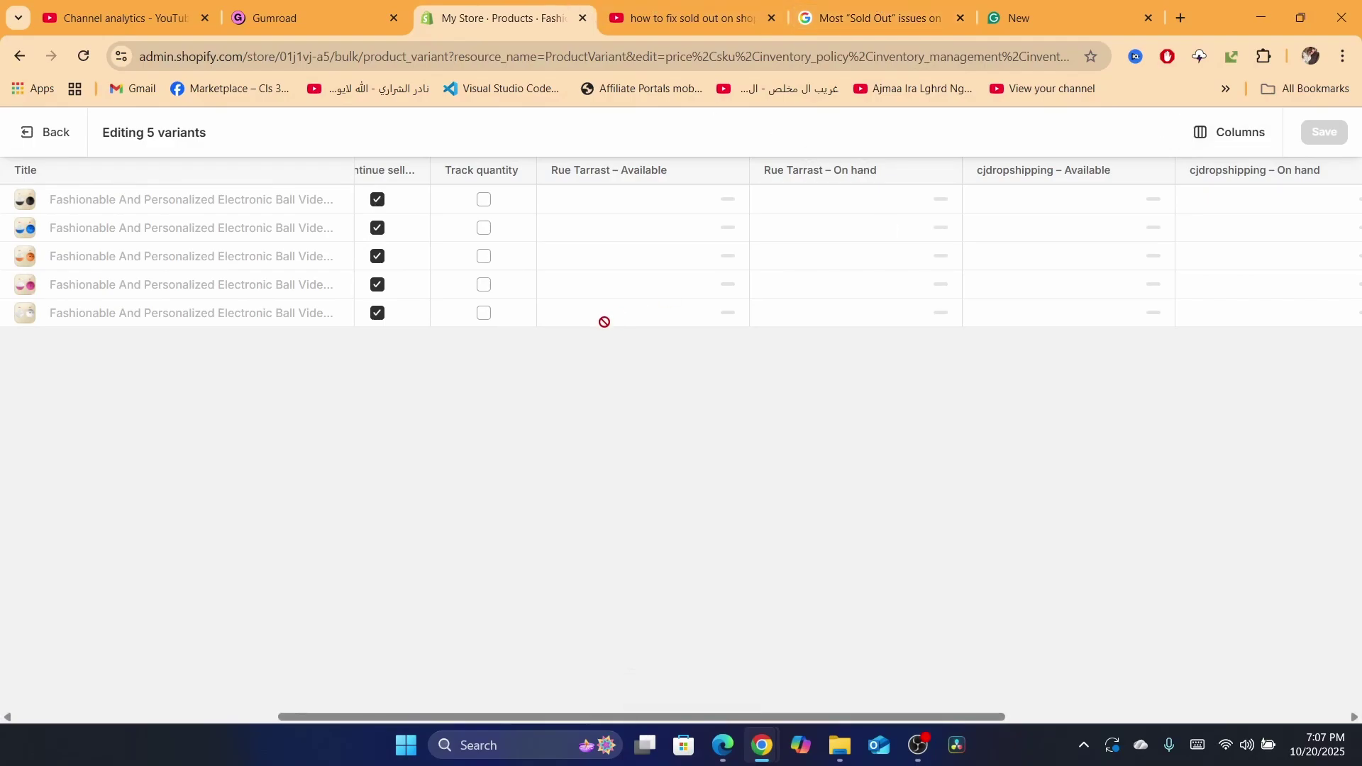
pyautogui.click(1231, 136)
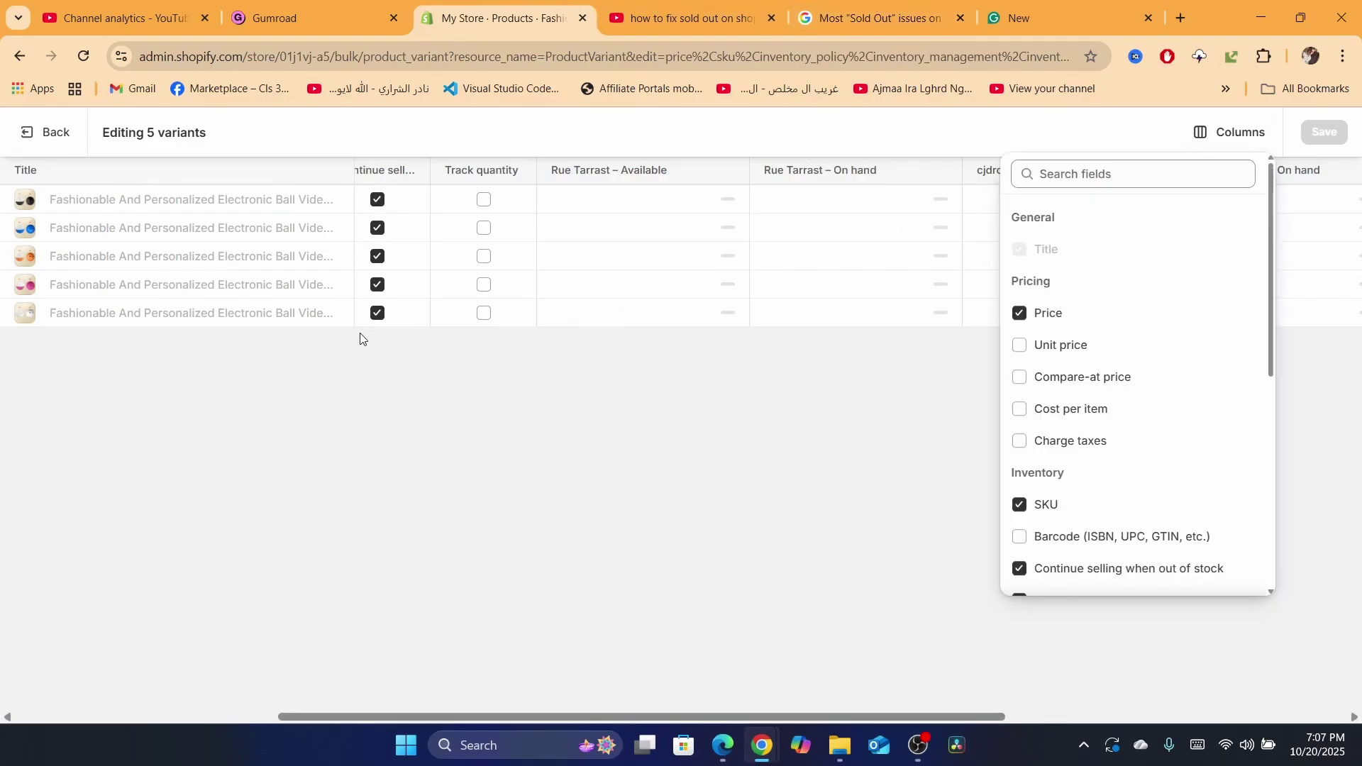
pyautogui.click(45, 133)
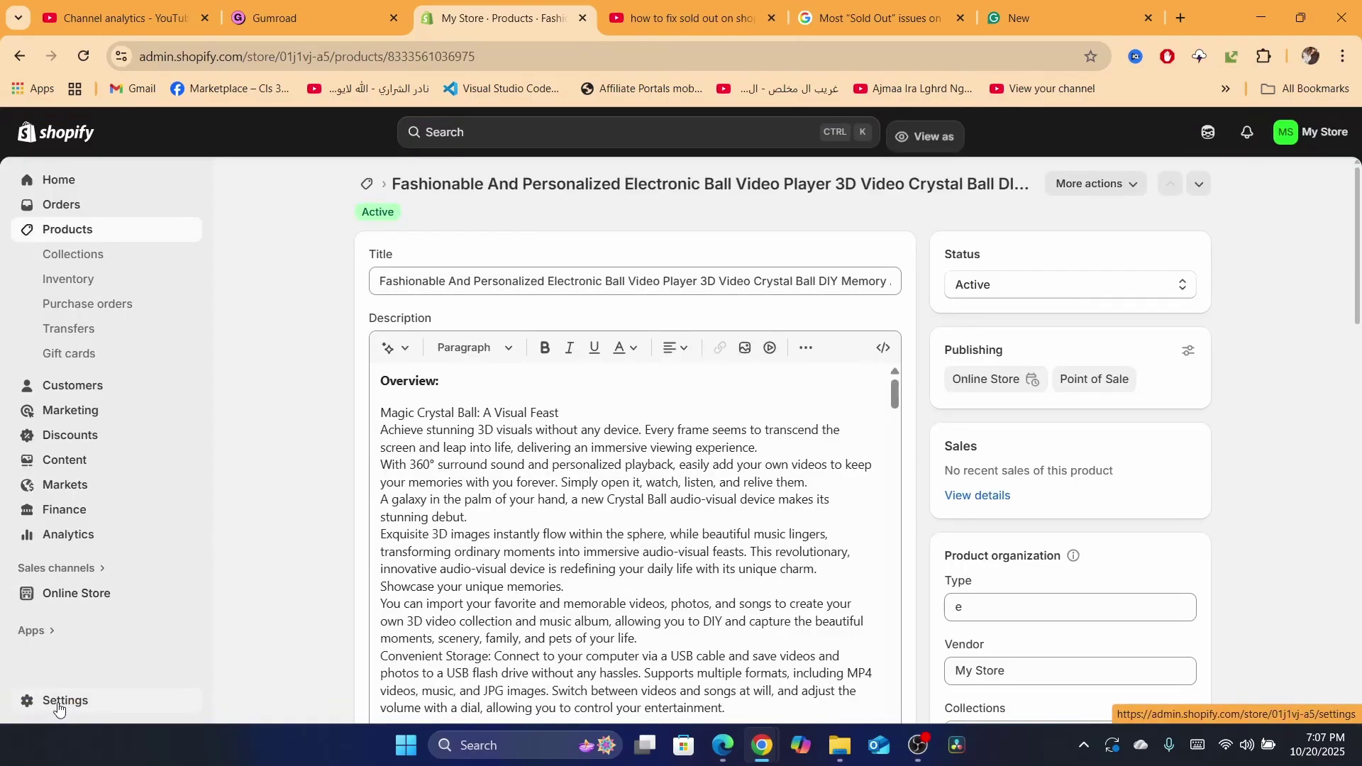
# Create a custom shipping profile under Shipping and delivery named 'new profile'.
pyautogui.click(58, 704)
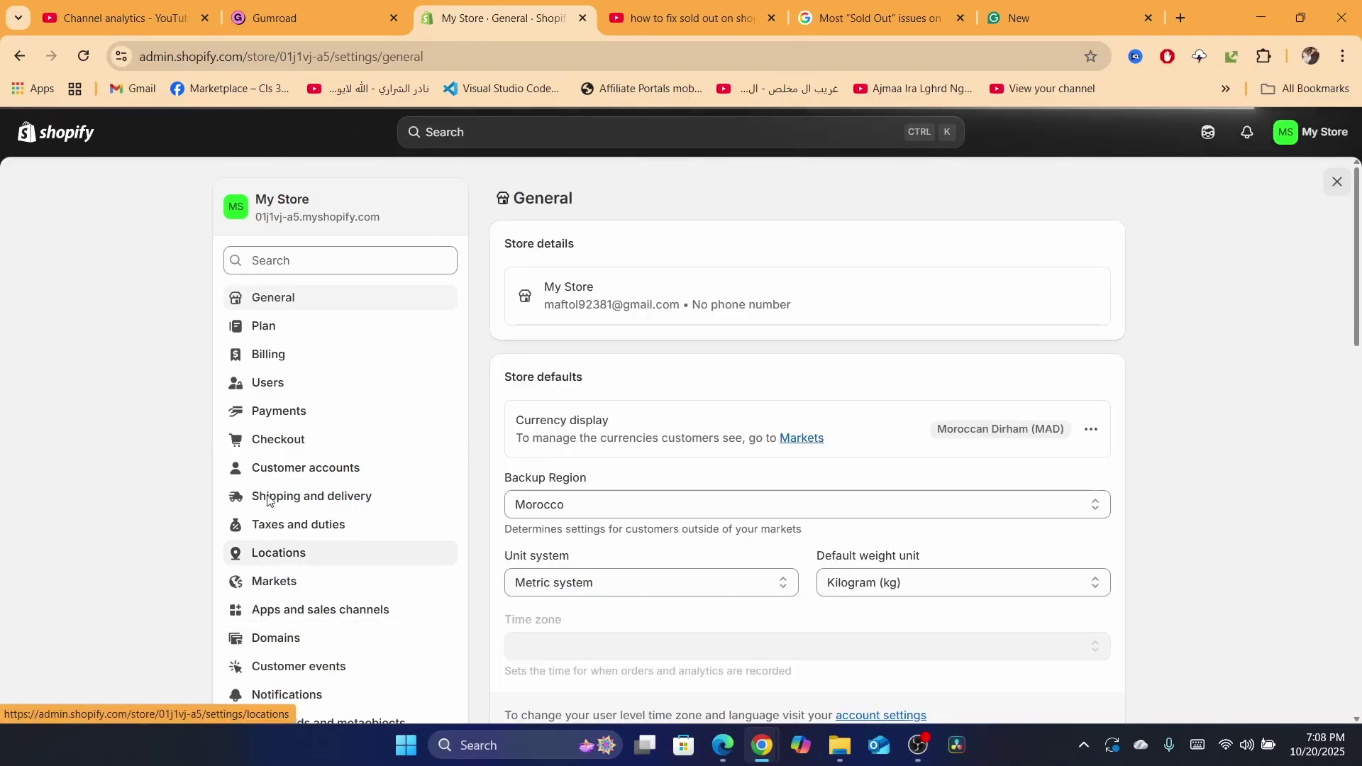
pyautogui.click(299, 505)
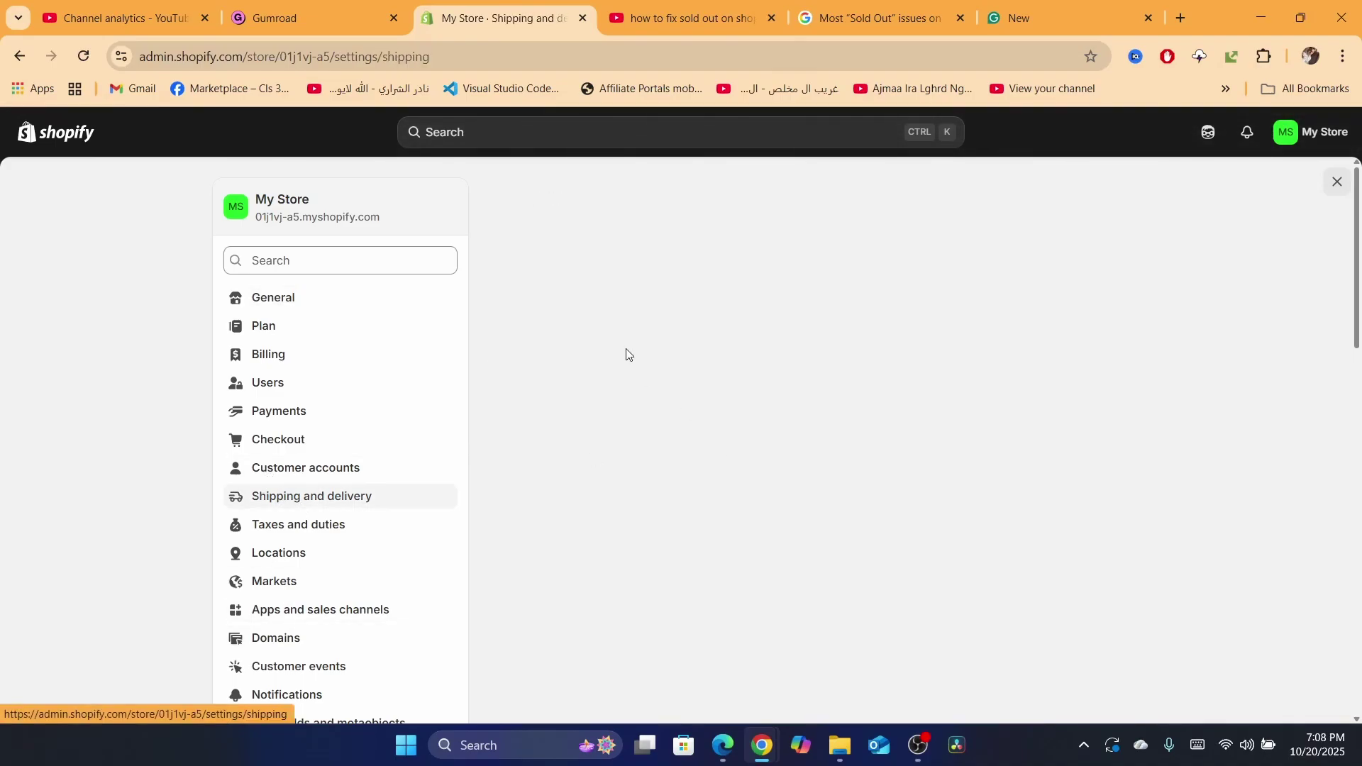
pyautogui.click(555, 379)
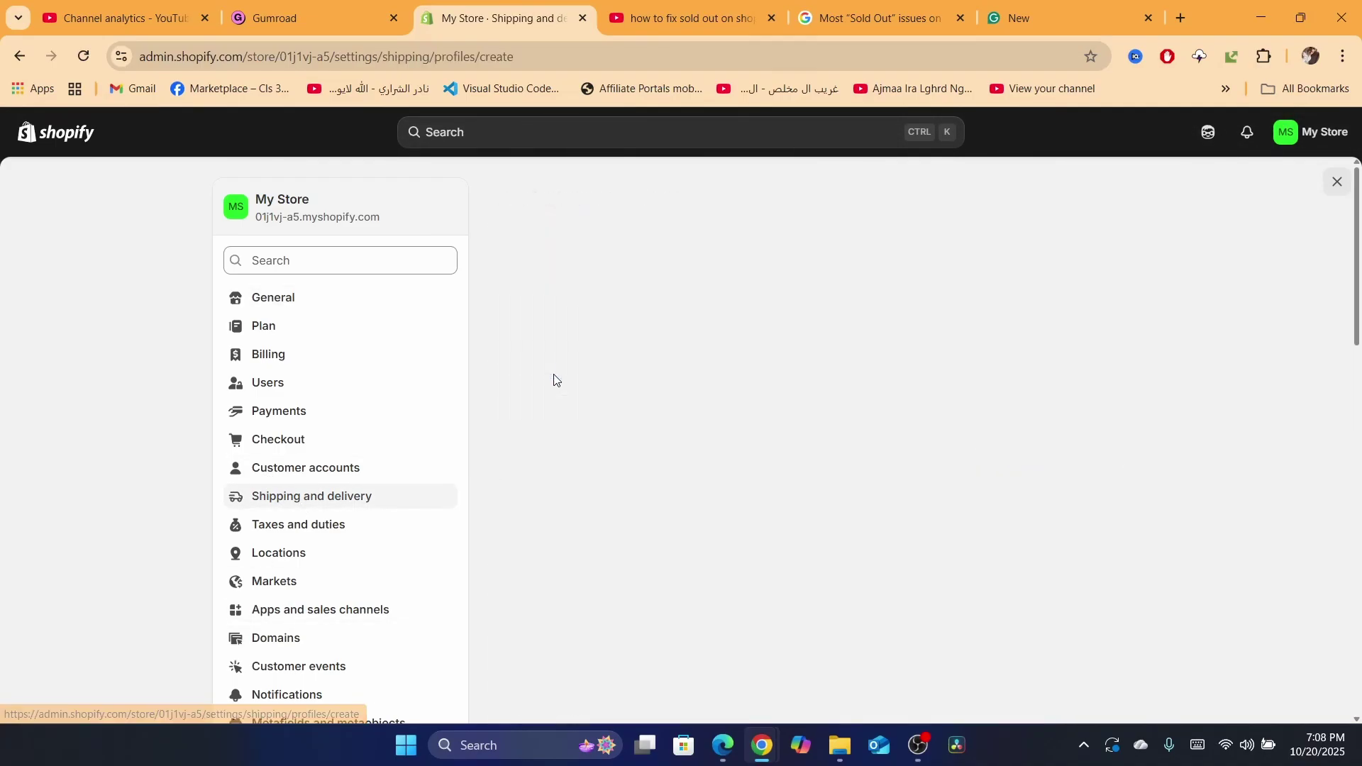
pyautogui.click(621, 277)
pyautogui.write('new profile')
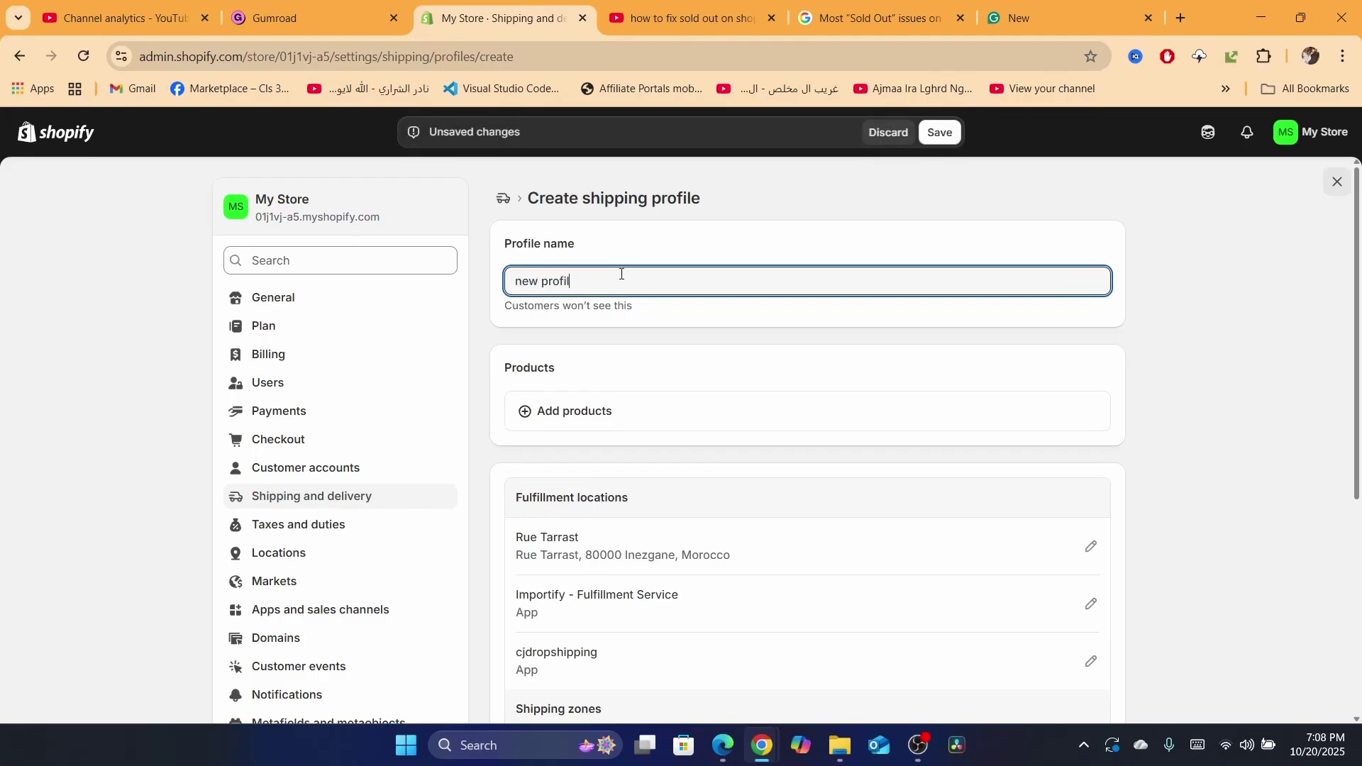
# Add both products and all 10 variants to the new profile.
pyautogui.click(530, 411)
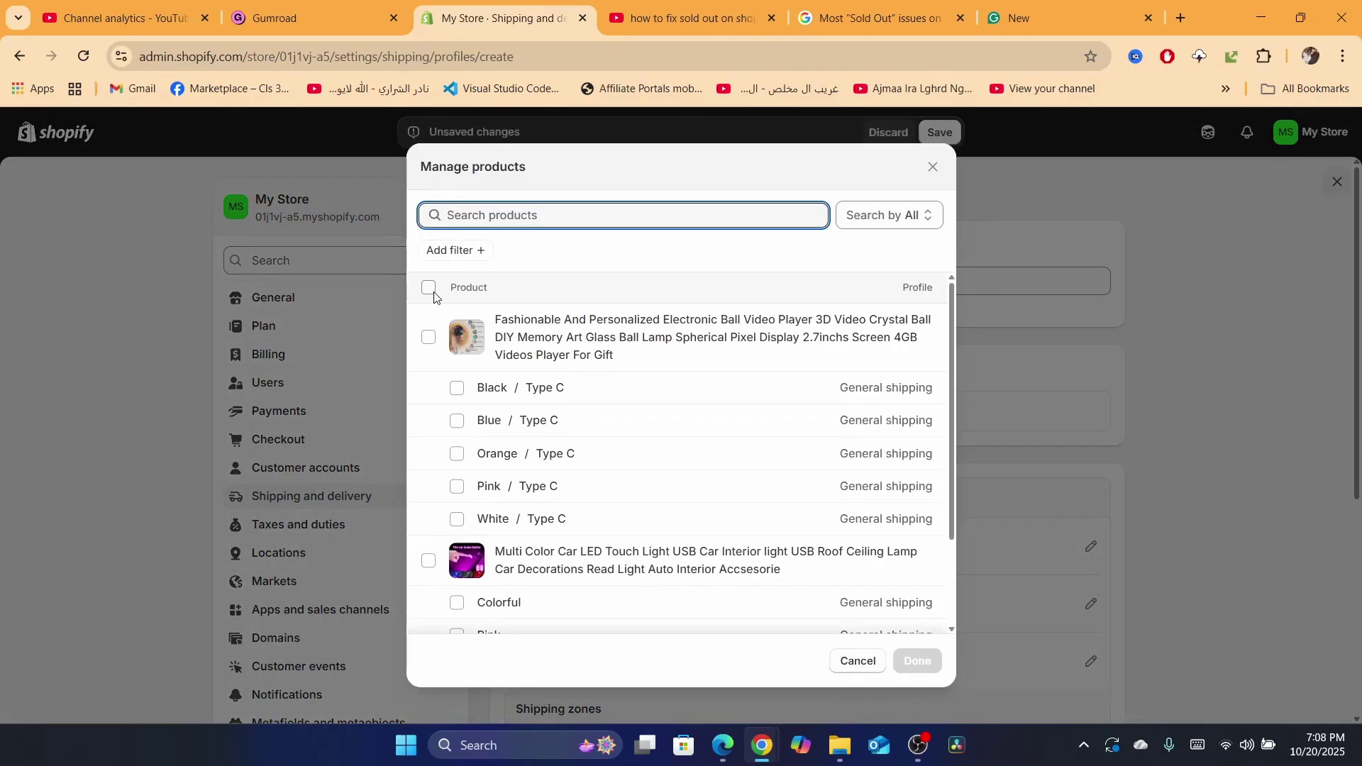
pyautogui.click(428, 284)
pyautogui.click(917, 660)
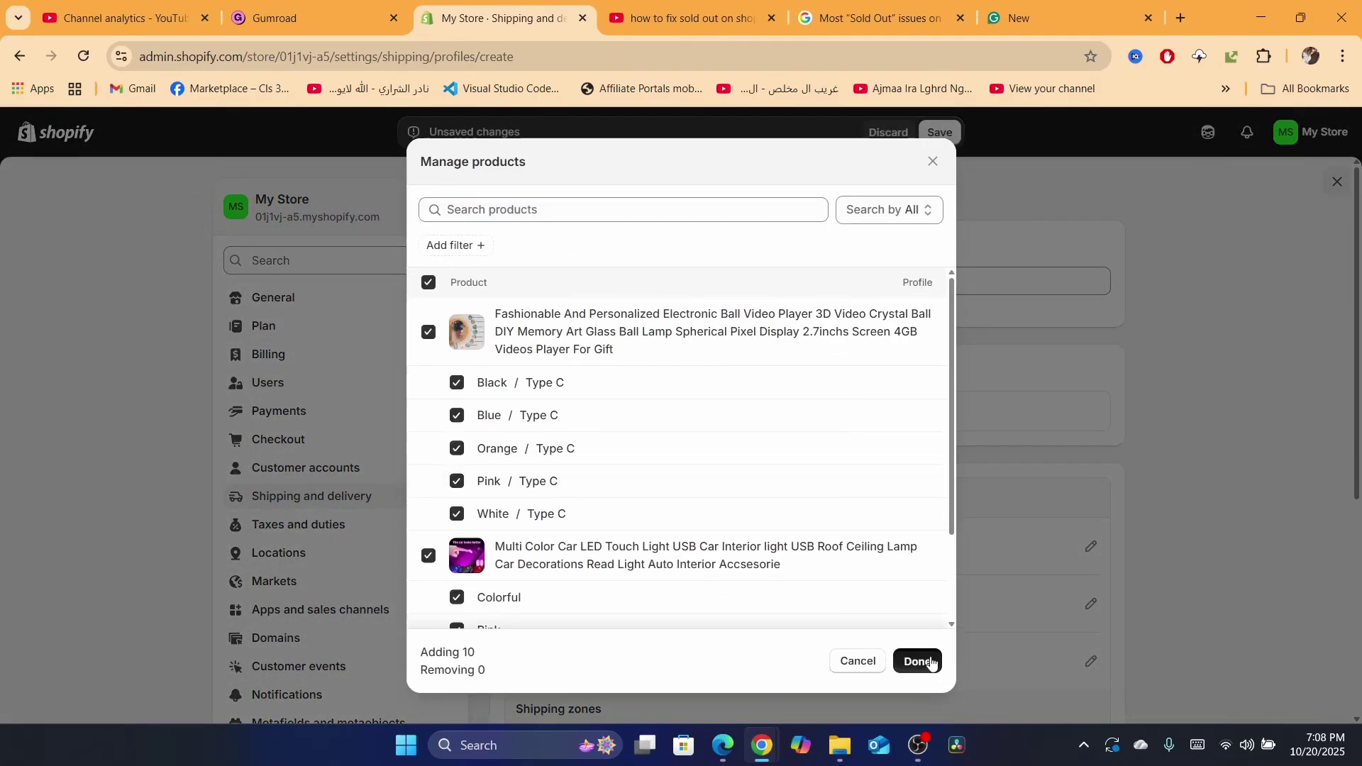
pyautogui.scroll(-5, 921, 341)
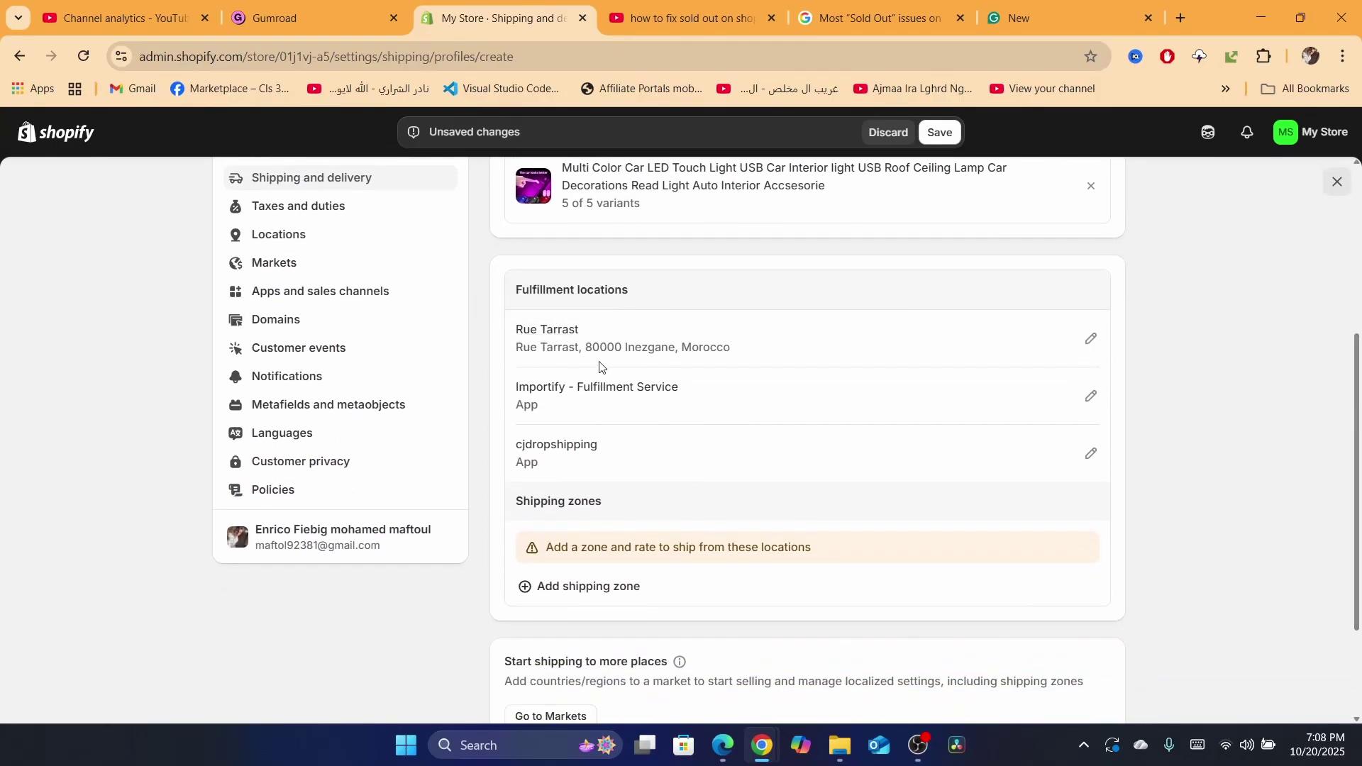
# Create a Morocco shipping zone 'nee ozne' for the Importify - Fulfillment Service location.
pyautogui.click(1091, 397)
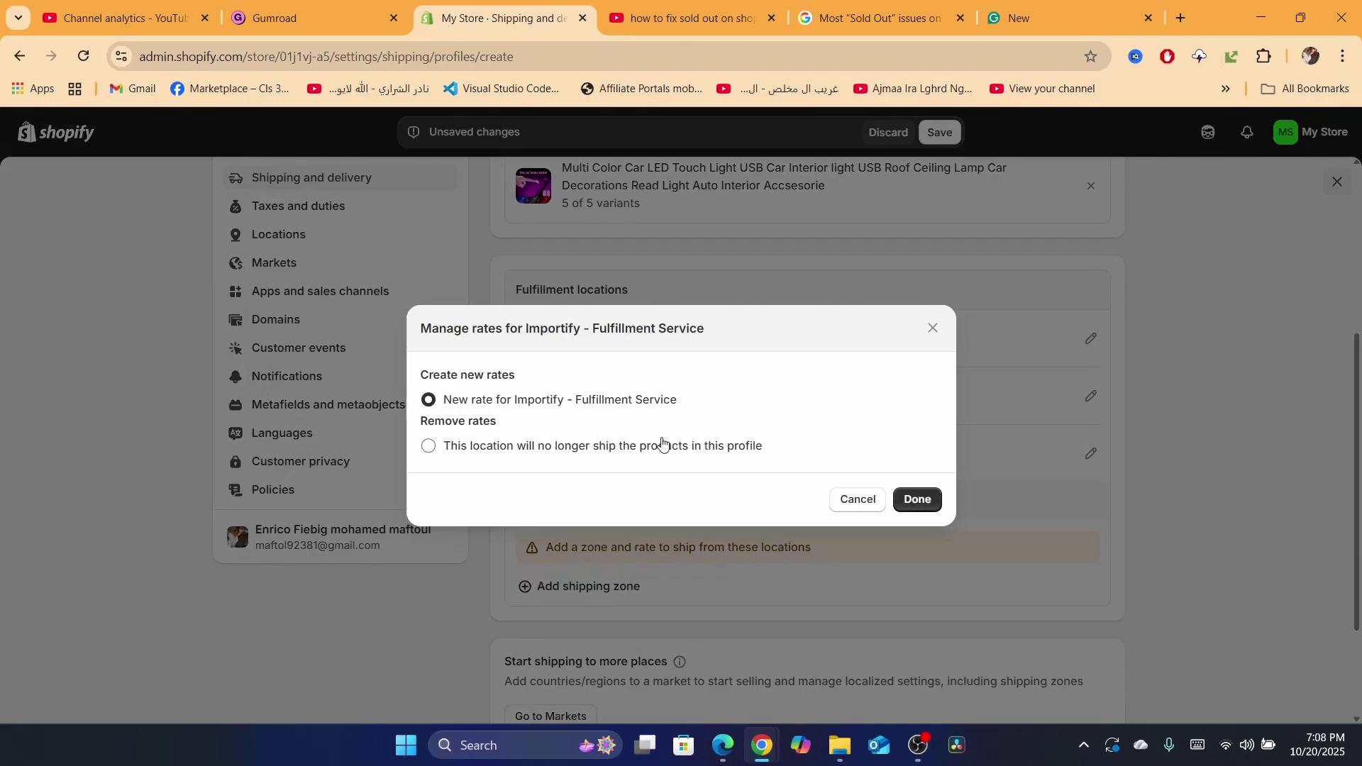
pyautogui.click(918, 499)
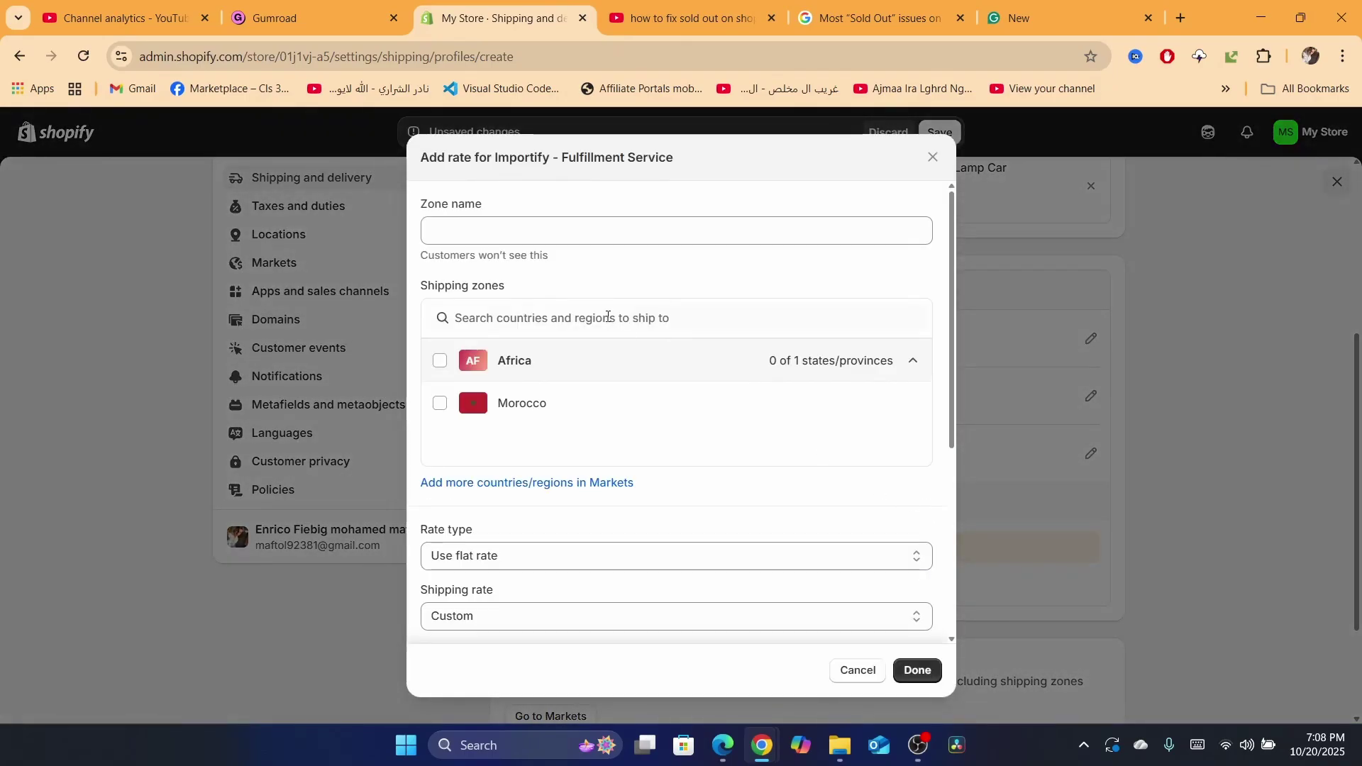
pyautogui.click(487, 227)
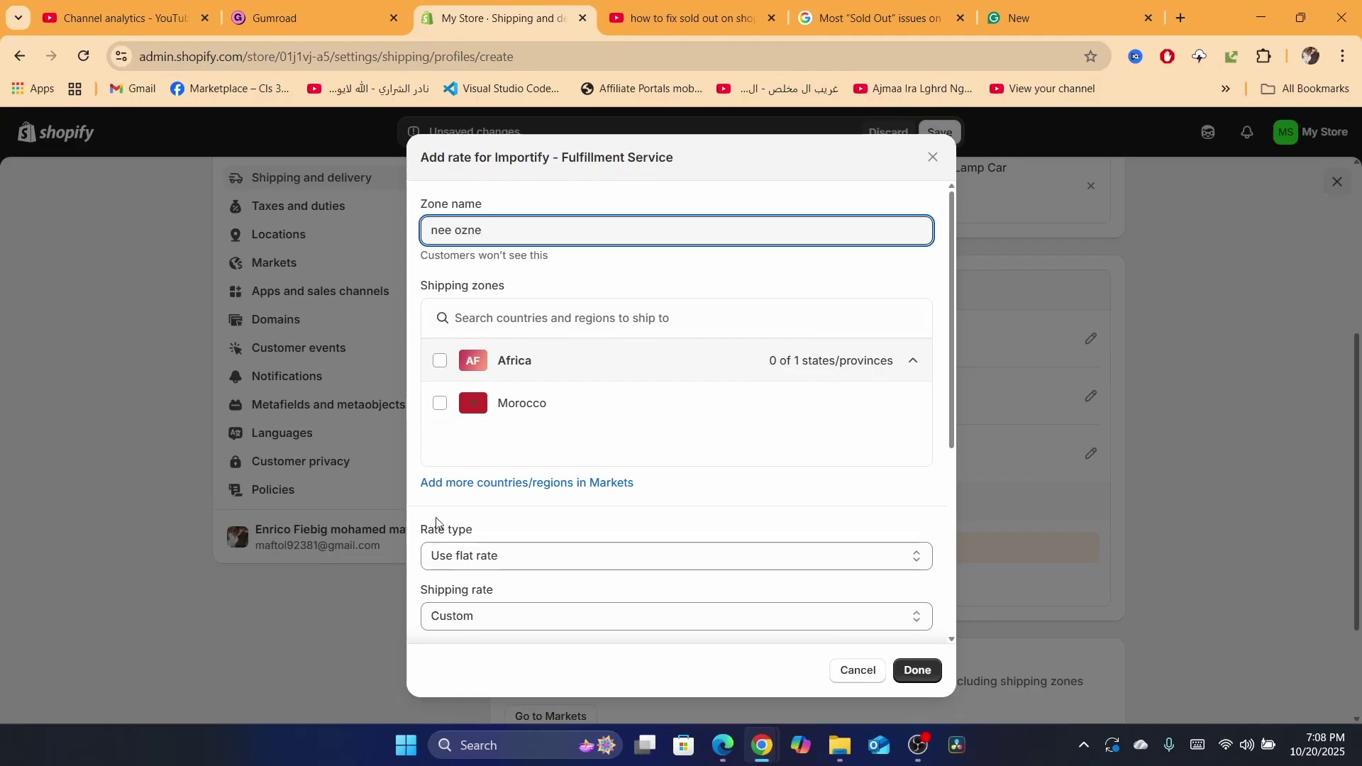
pyautogui.click(440, 360)
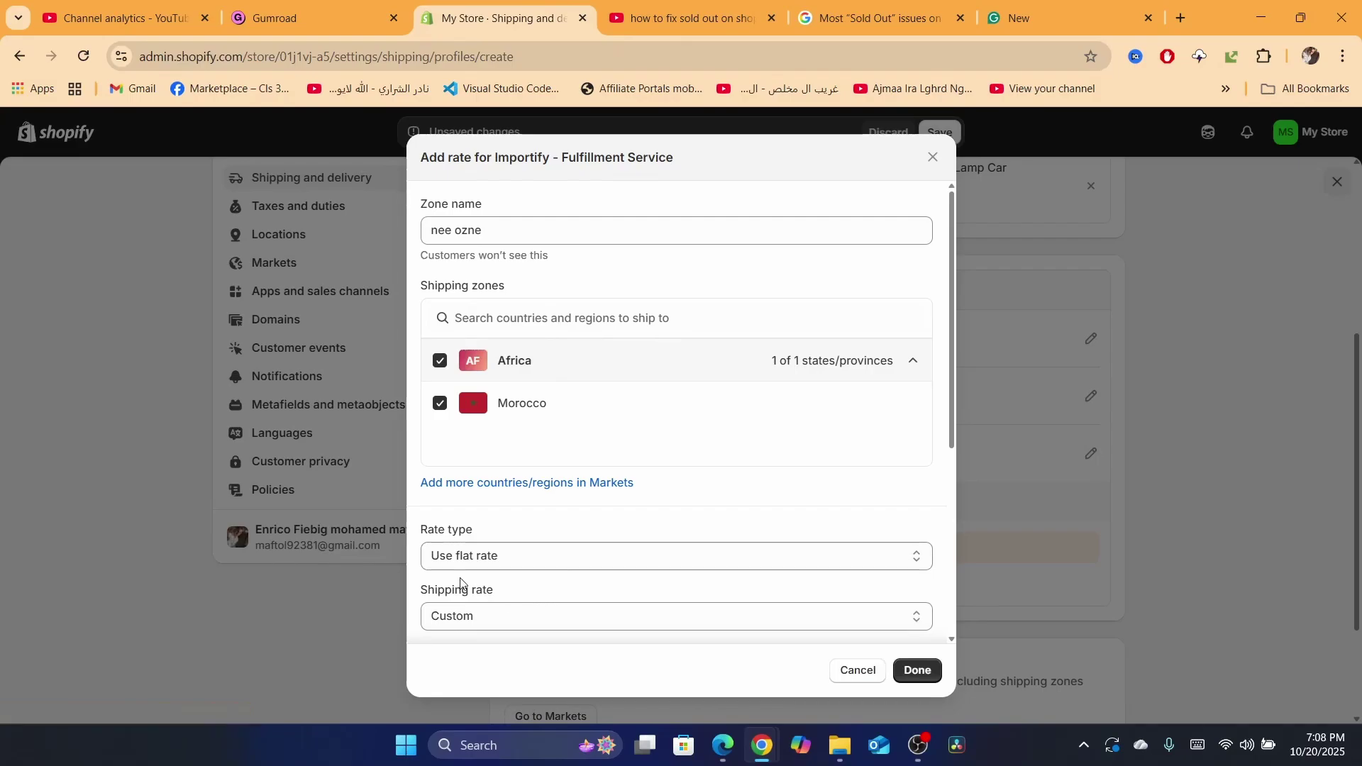
pyautogui.moveTo(952, 376); pyautogui.dragTo(955, 500)
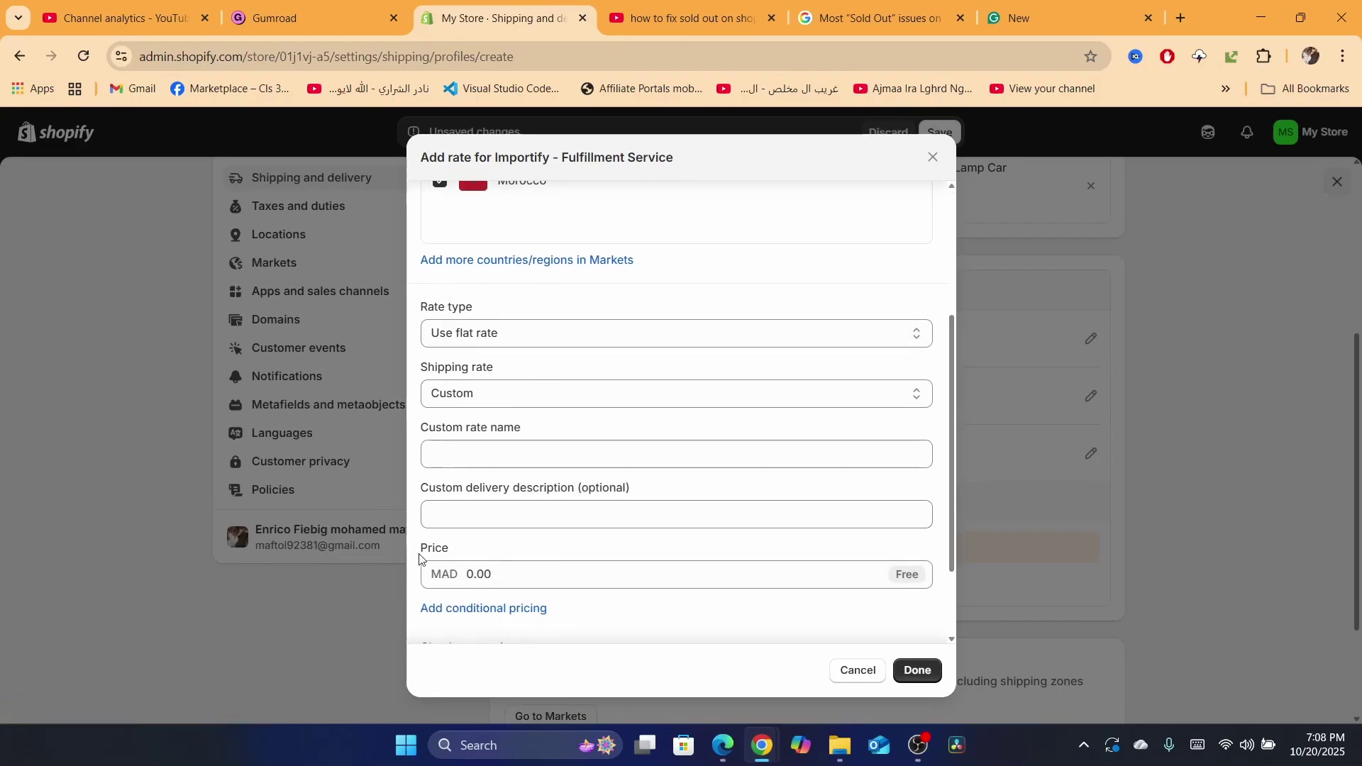
# Give the zone a free rate with price 0 named 'standerd'.
pyautogui.doubleClick(478, 575)
pyautogui.write('0.')
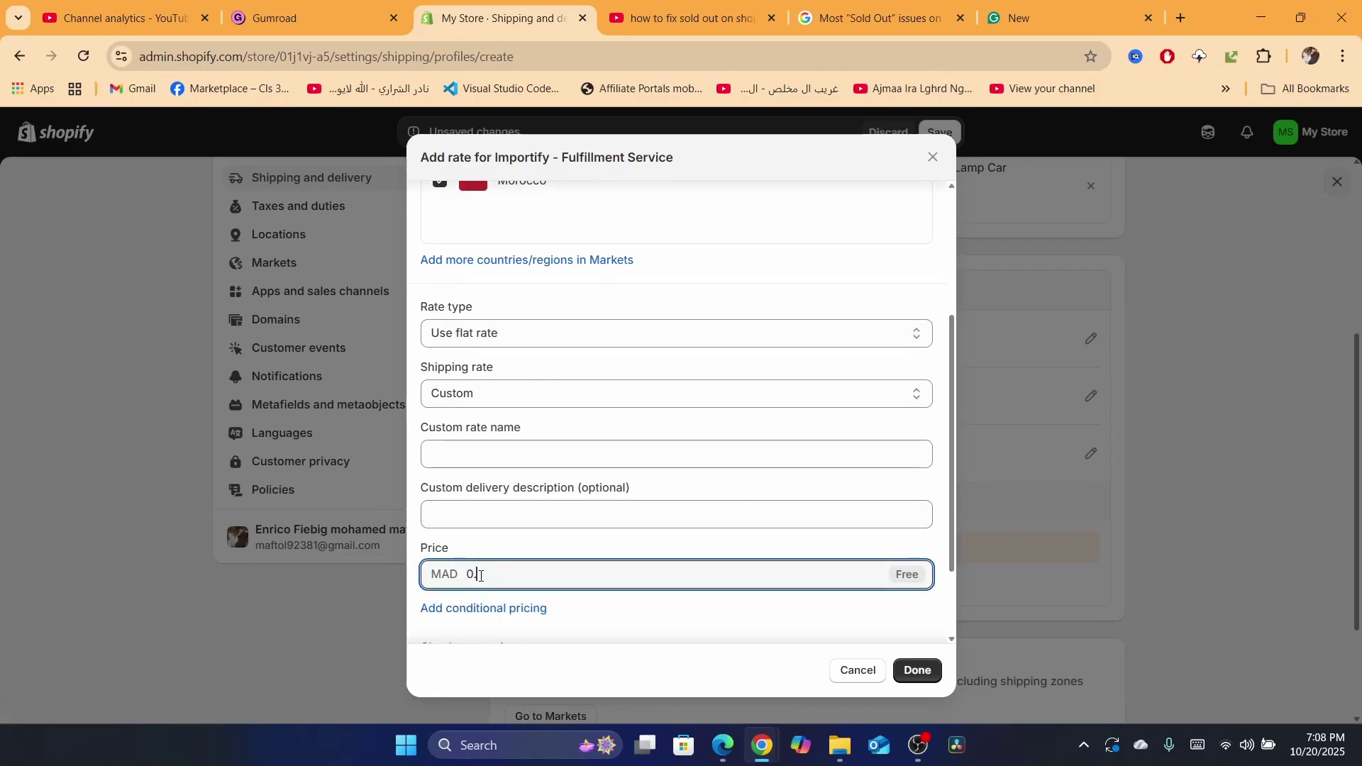
pyautogui.click(484, 464)
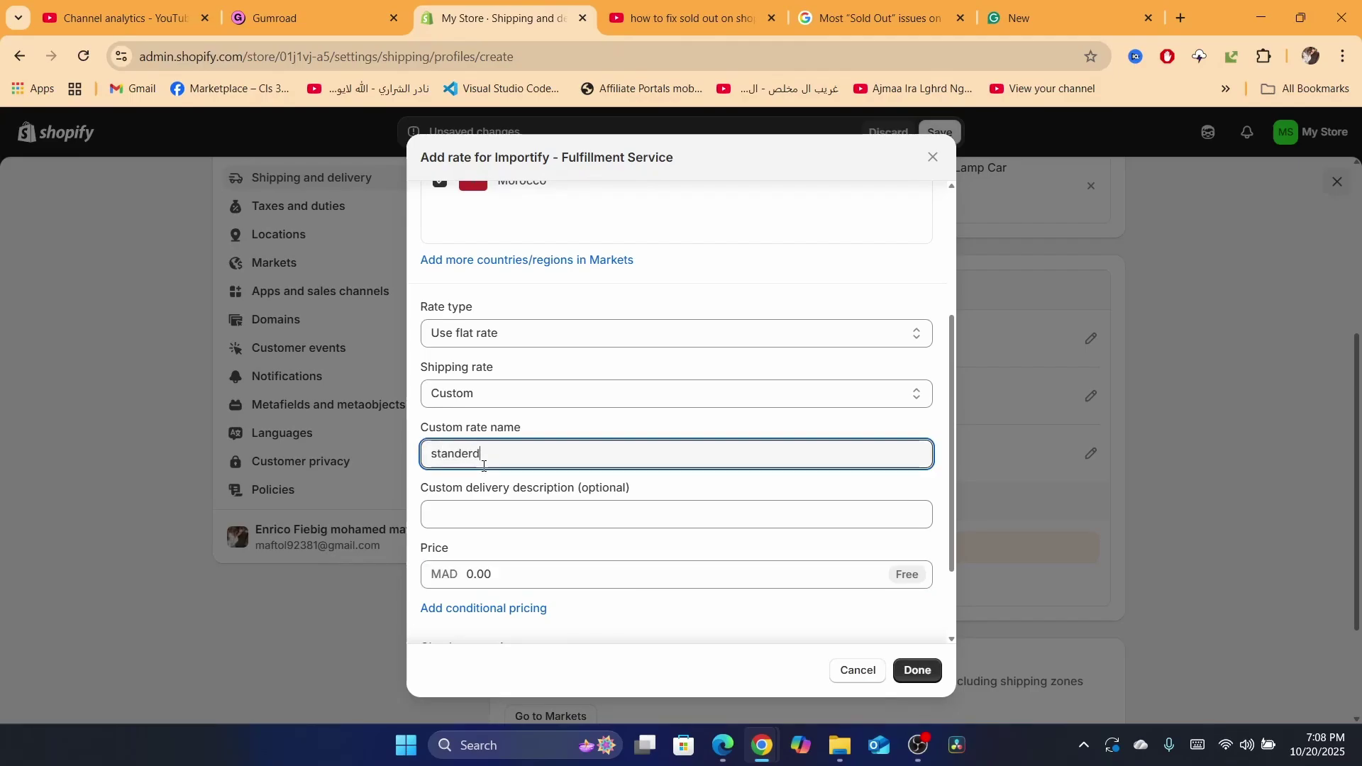
pyautogui.write('standerd')
pyautogui.click(918, 671)
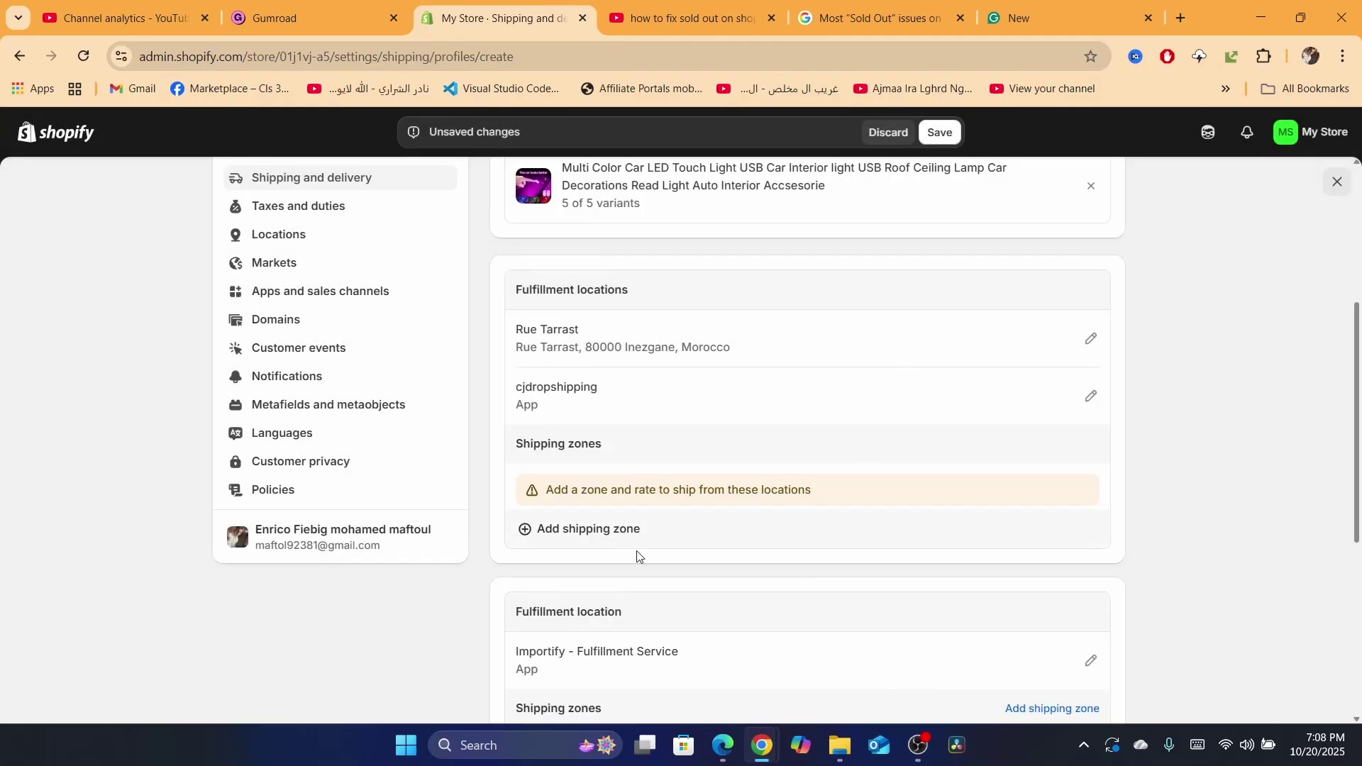
# Create a Morocco shipping zone 'sjejdf' for the Rue Tarrast and cjdropshipping locations.
pyautogui.click(569, 543)
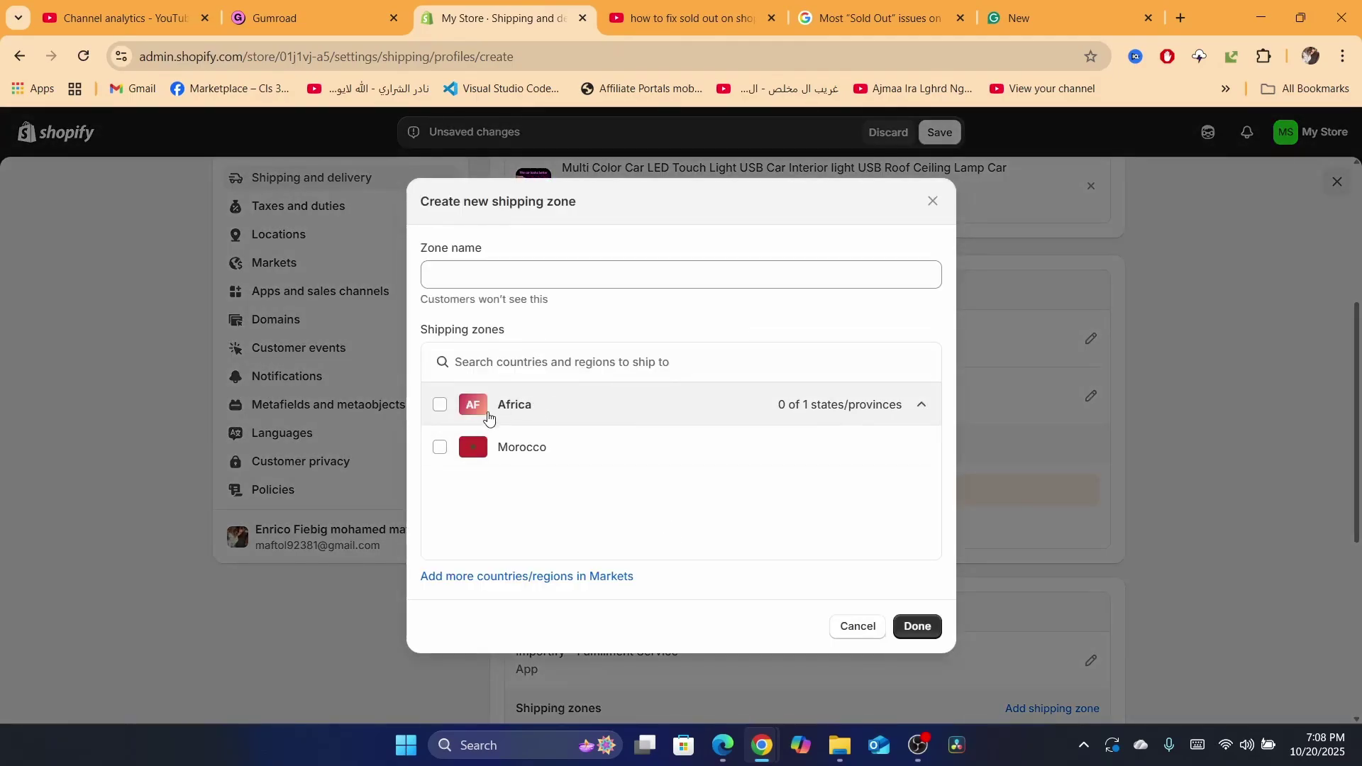
pyautogui.click(487, 417)
pyautogui.click(465, 415)
pyautogui.click(440, 404)
pyautogui.click(531, 275)
pyautogui.write('sjejdf')
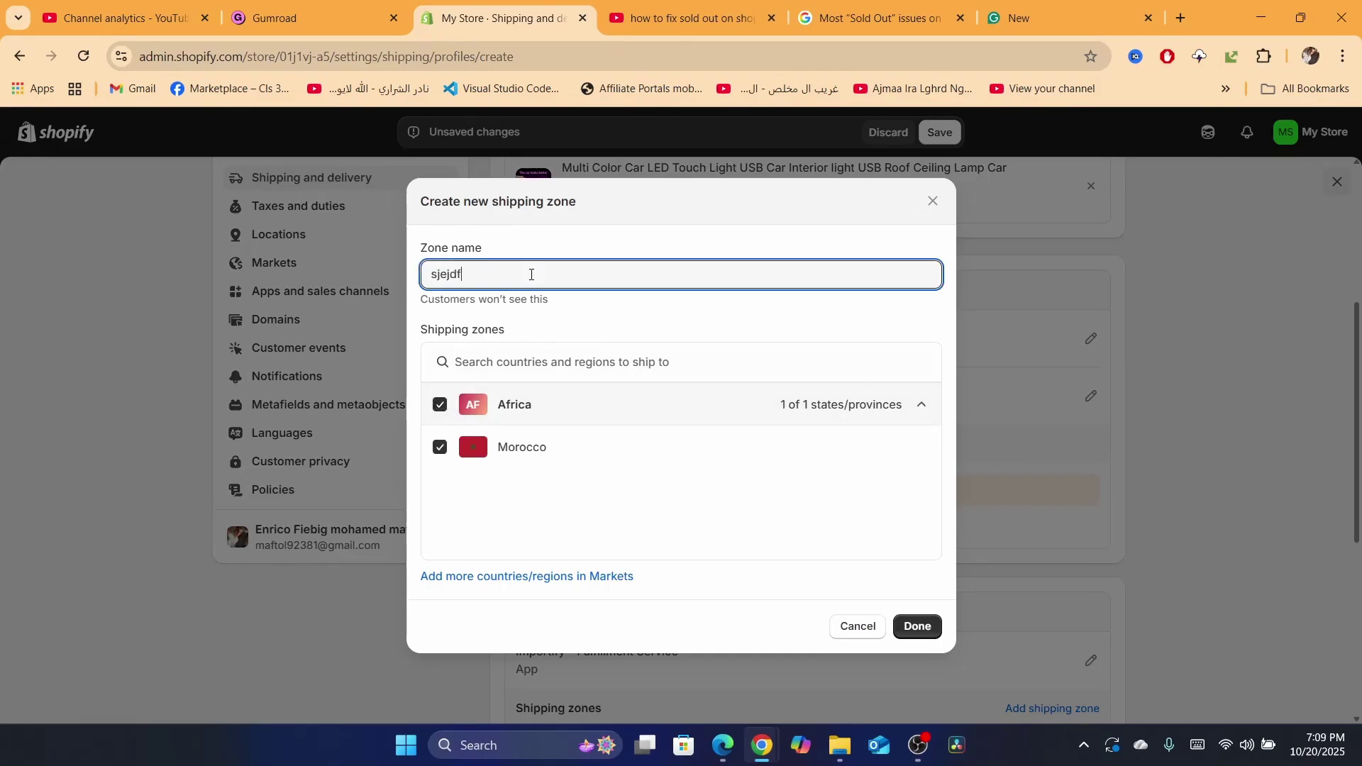
pyautogui.click(913, 626)
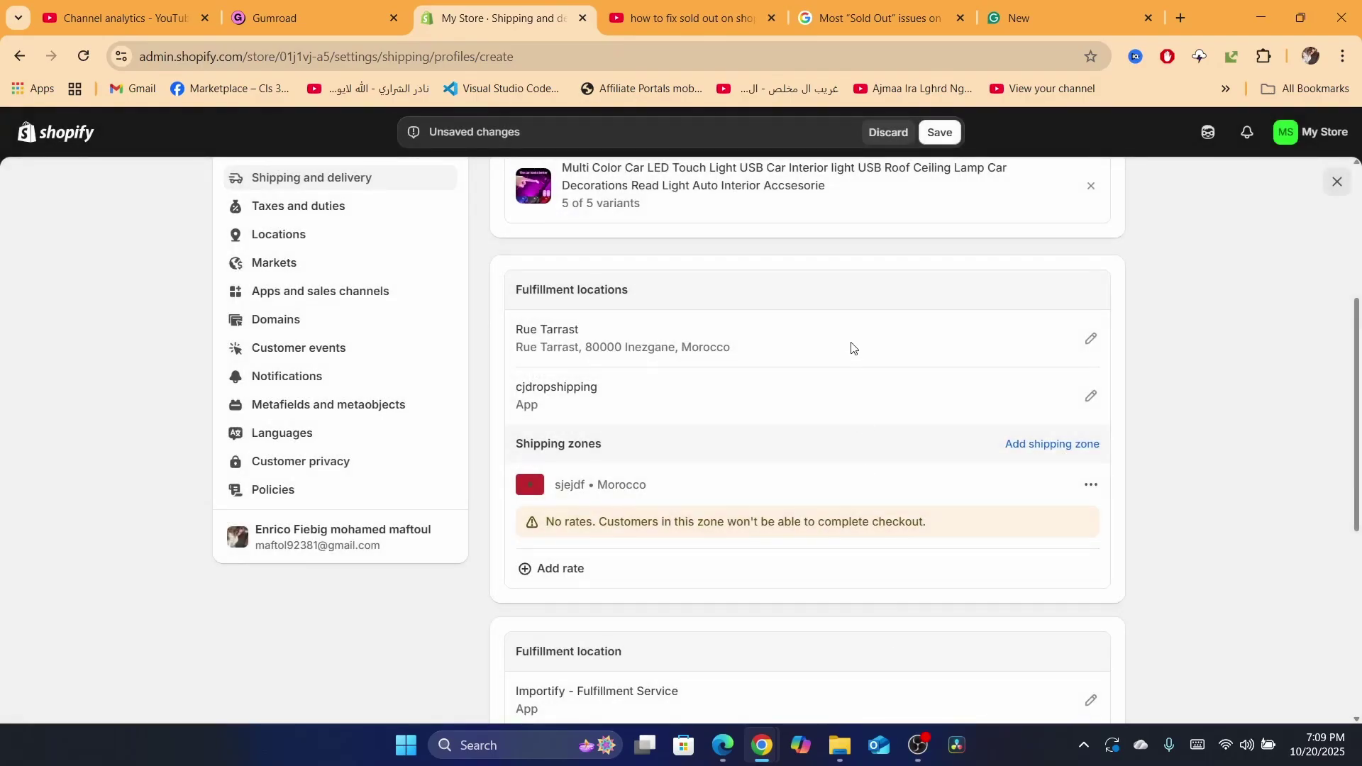
# Add a free rate named 'standerd' to the new zone.
pyautogui.click(579, 568)
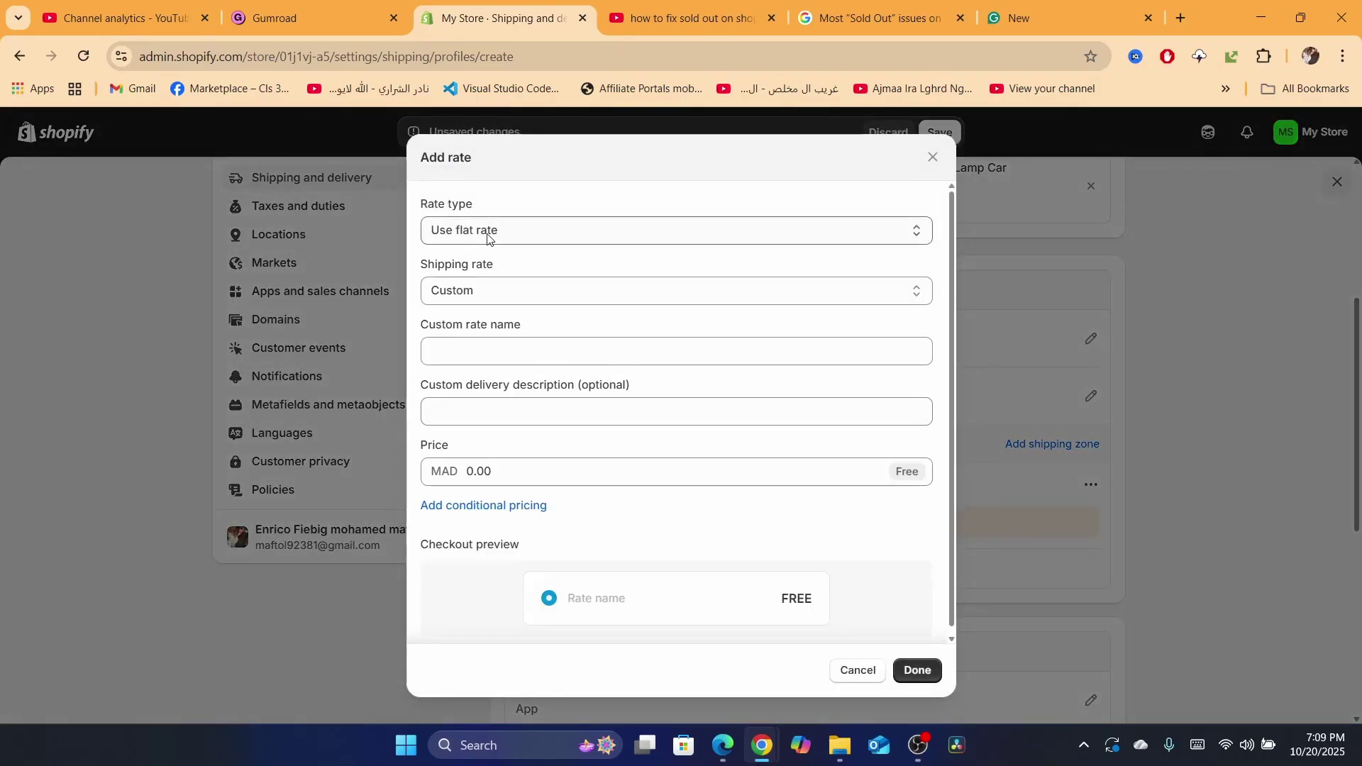
pyautogui.click(481, 353)
pyautogui.write('stande')
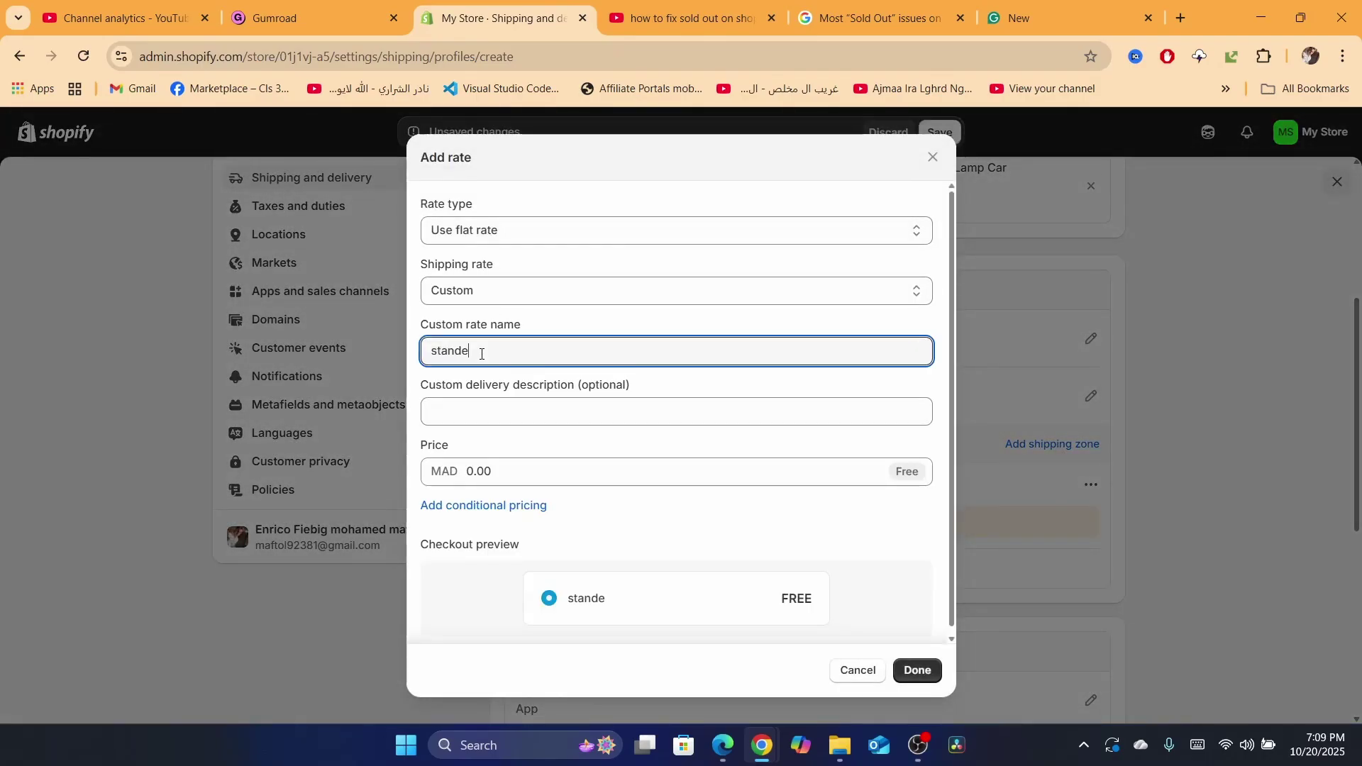
pyautogui.write('rd')
pyautogui.click(916, 670)
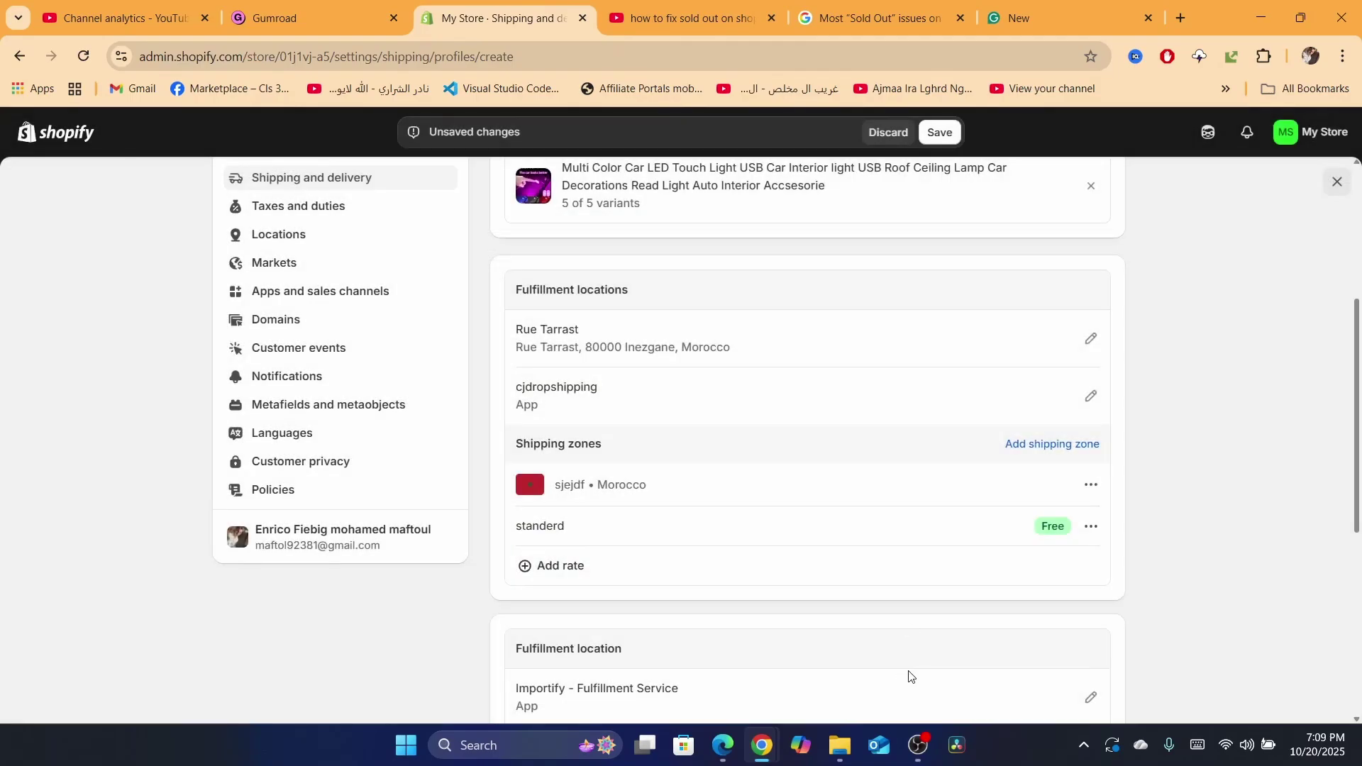
# Save 'new profile' so it lists 10 products across 3 locations and 2 zones.
pyautogui.click(940, 132)
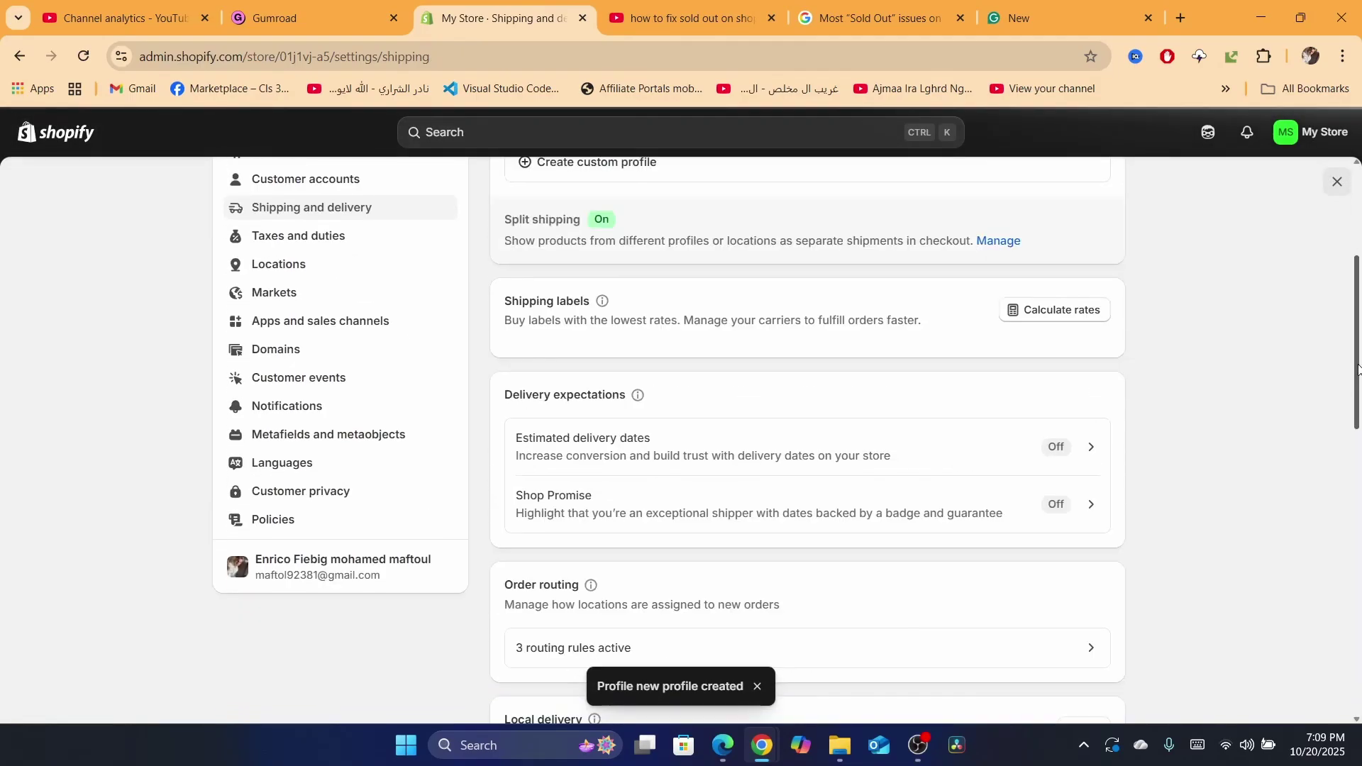
pyautogui.scroll(4, 1358, 386)
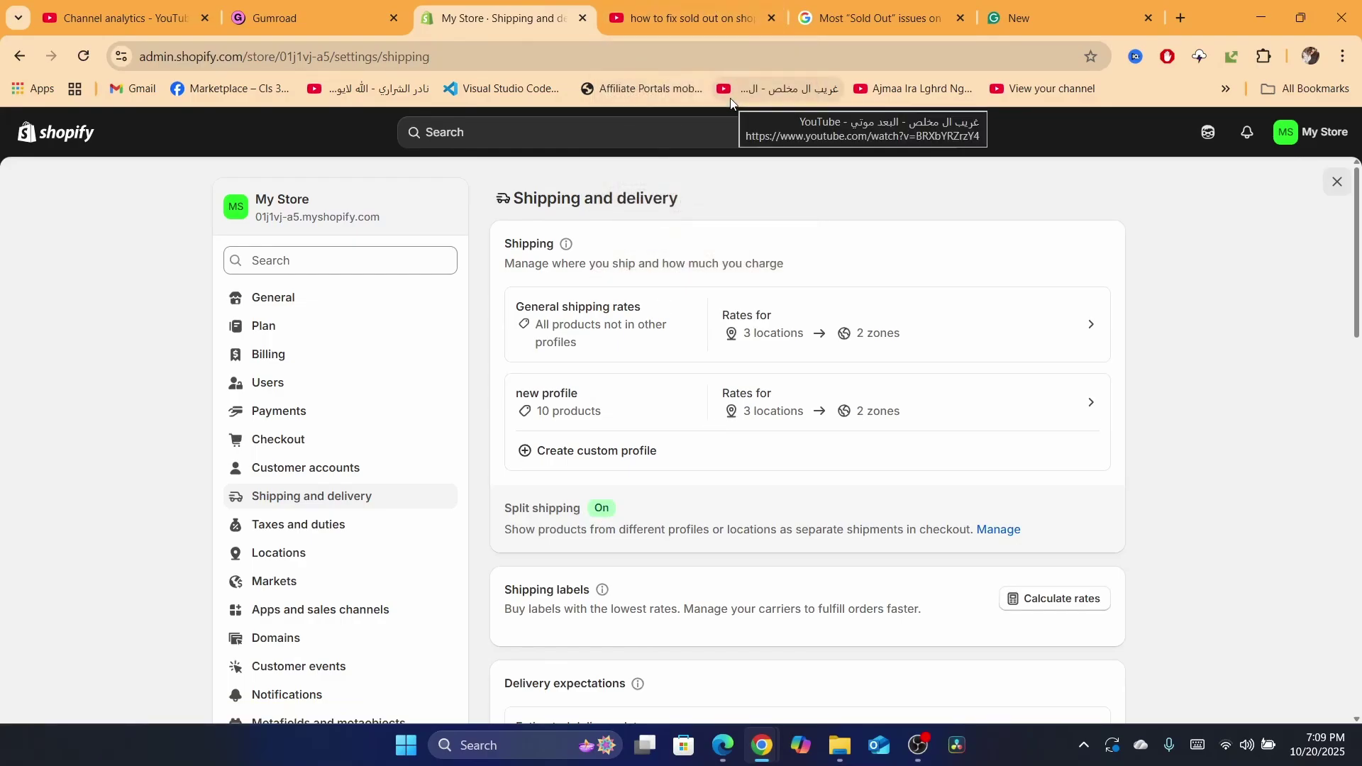
pyautogui.click(624, 56)
pyautogui.write('how to fix sold out on shopify autods')
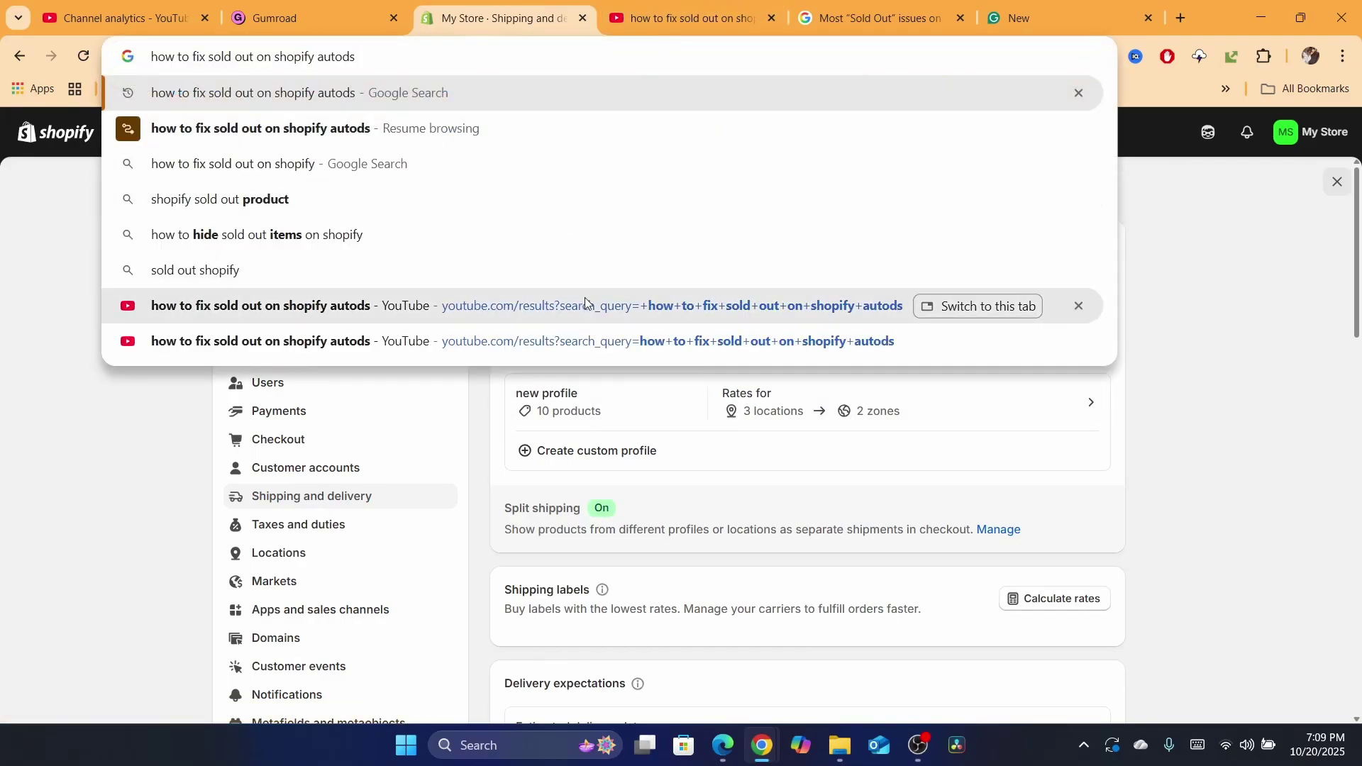
pyautogui.click(5, 468)
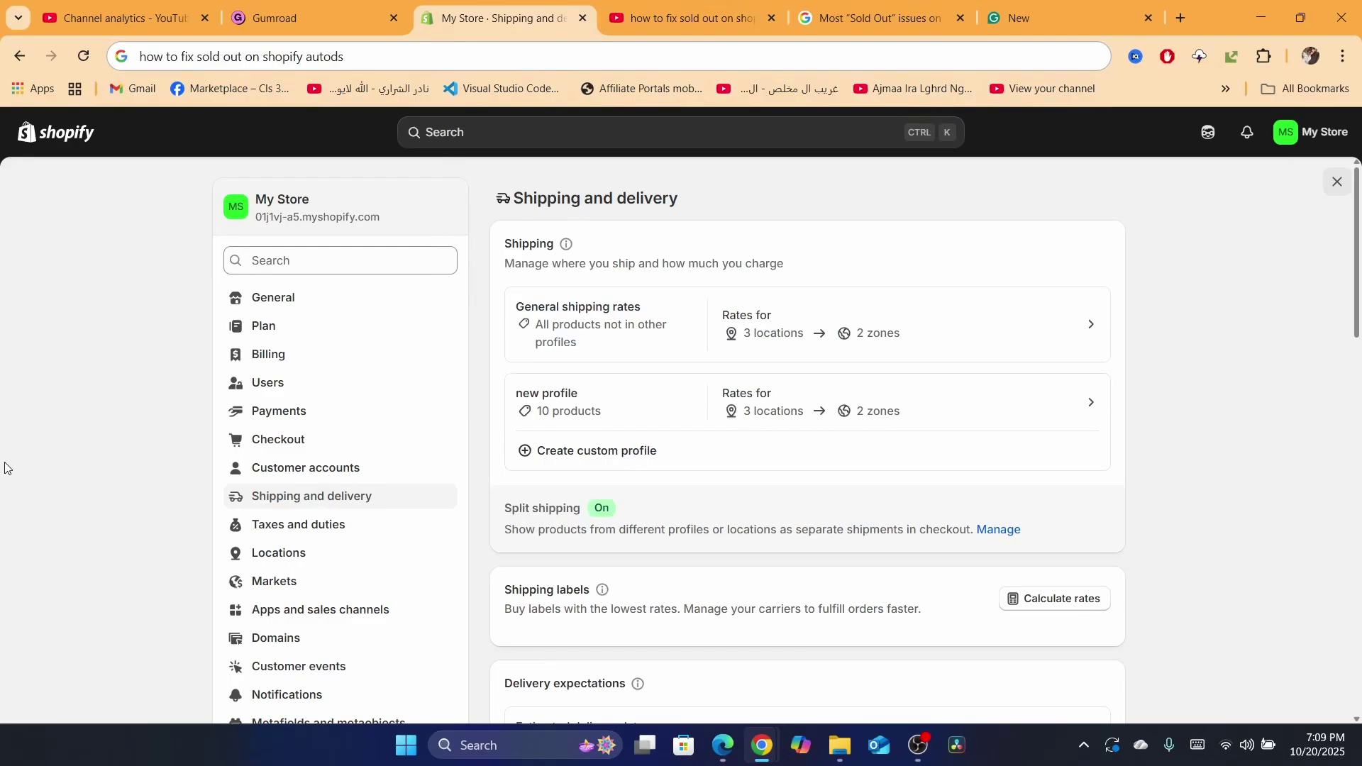
pyautogui.write('Most "Sold Out" issues on Shopify are caused by sync delays, supplier changes, or inventory settings.')
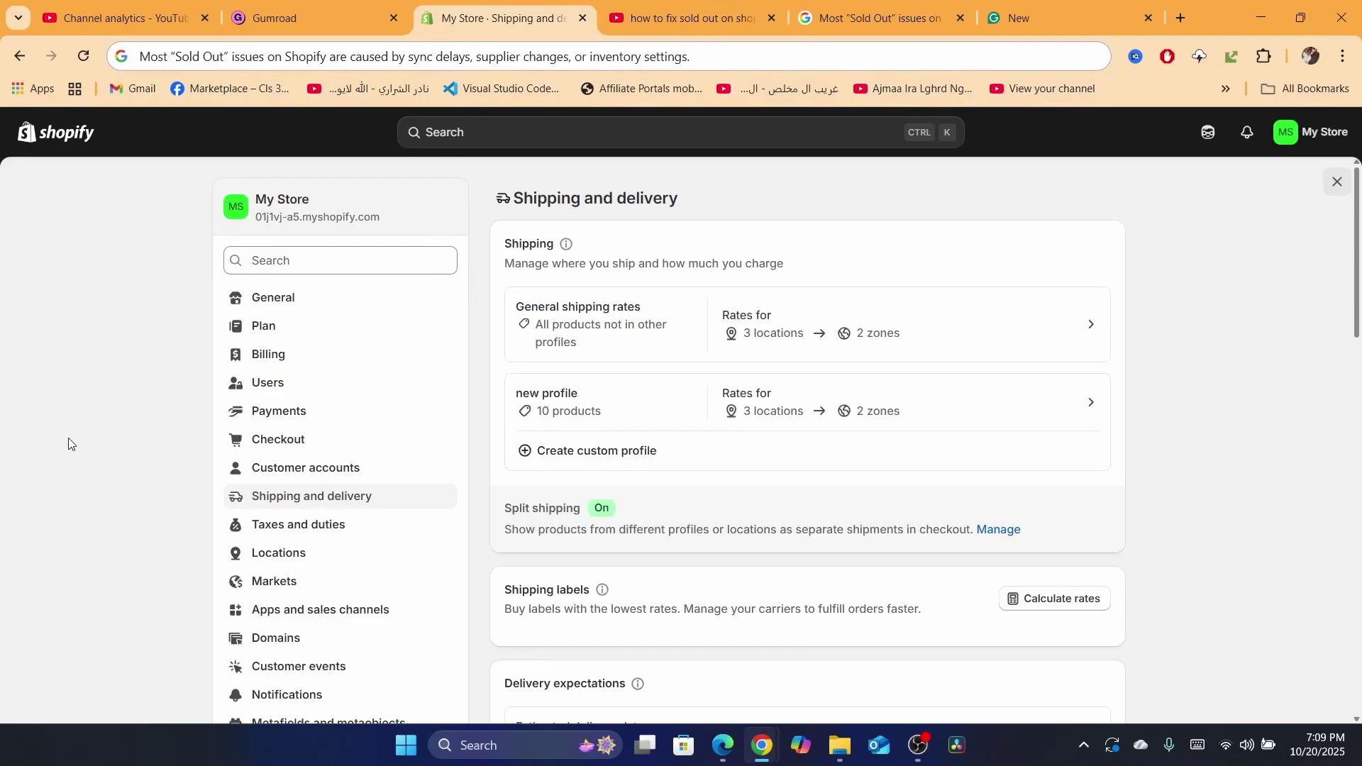
pyautogui.tripleClick(582, 222)
pyautogui.click(105, 298)
pyautogui.tripleClick(567, 191)
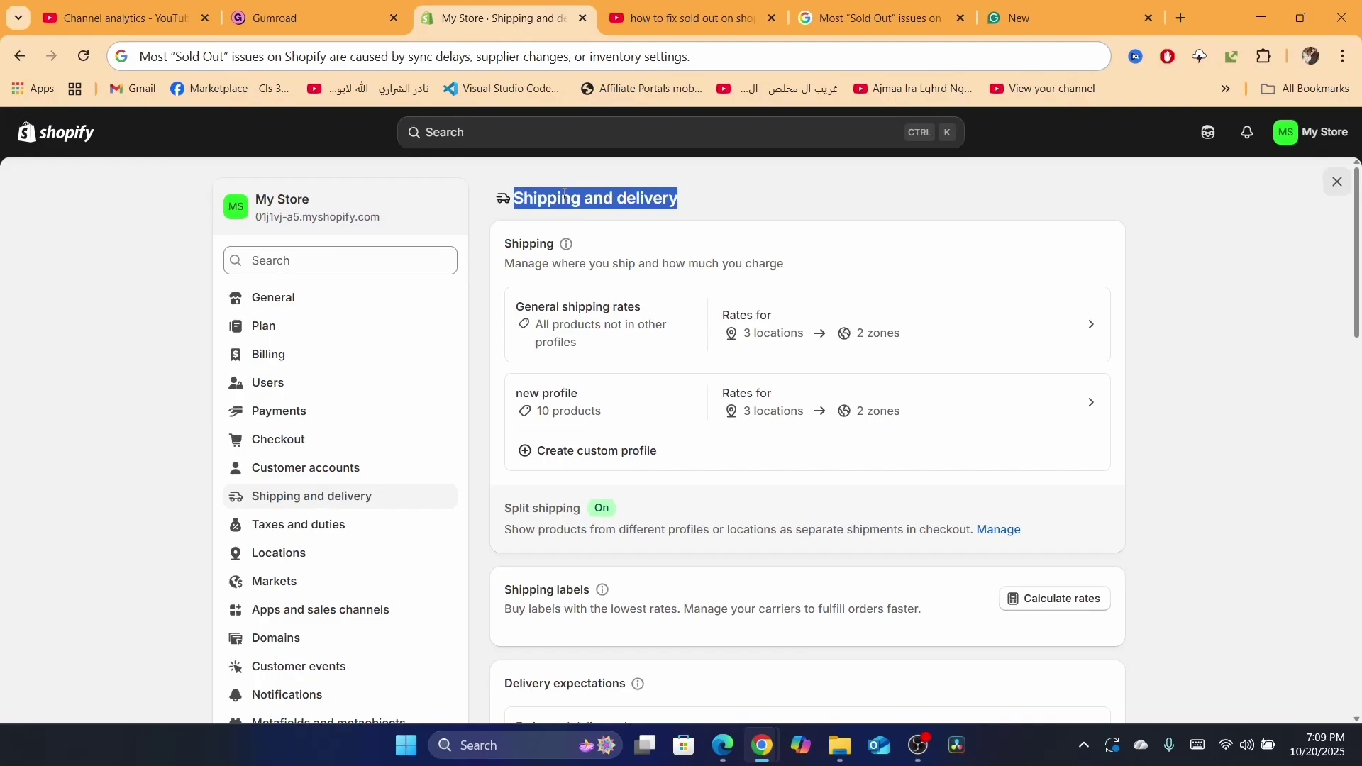
pyautogui.click(111, 265)
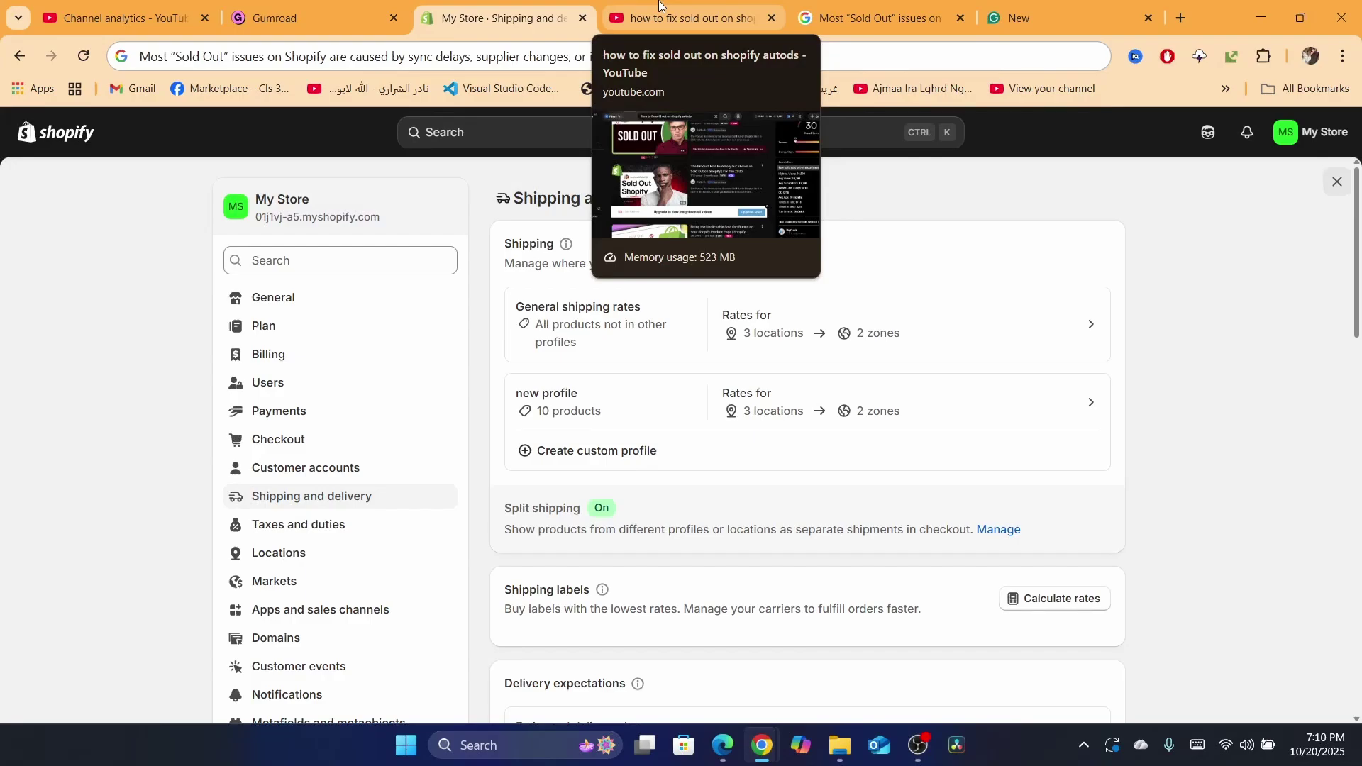
pyautogui.tripleClick(560, 187)
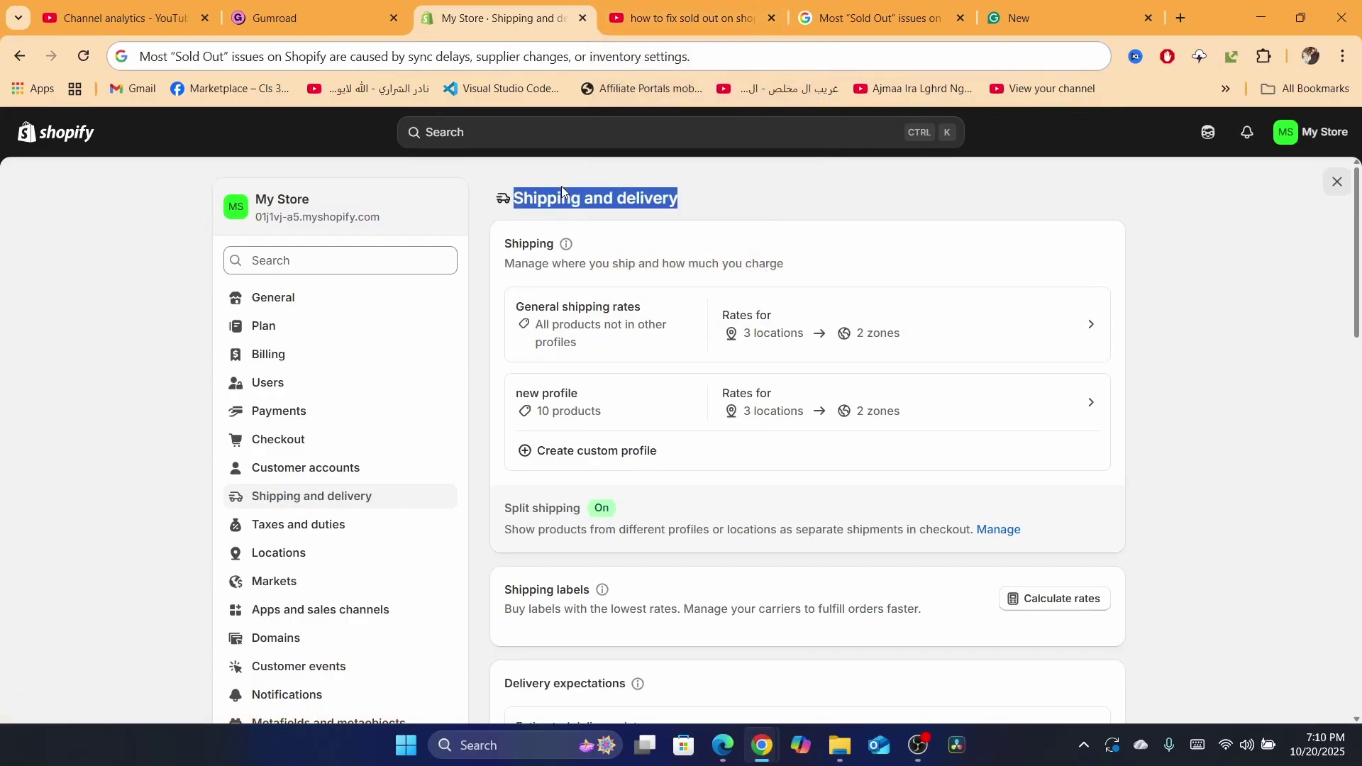
# Close the Settings overlay and go back to the Products list.
pyautogui.click(1337, 182)
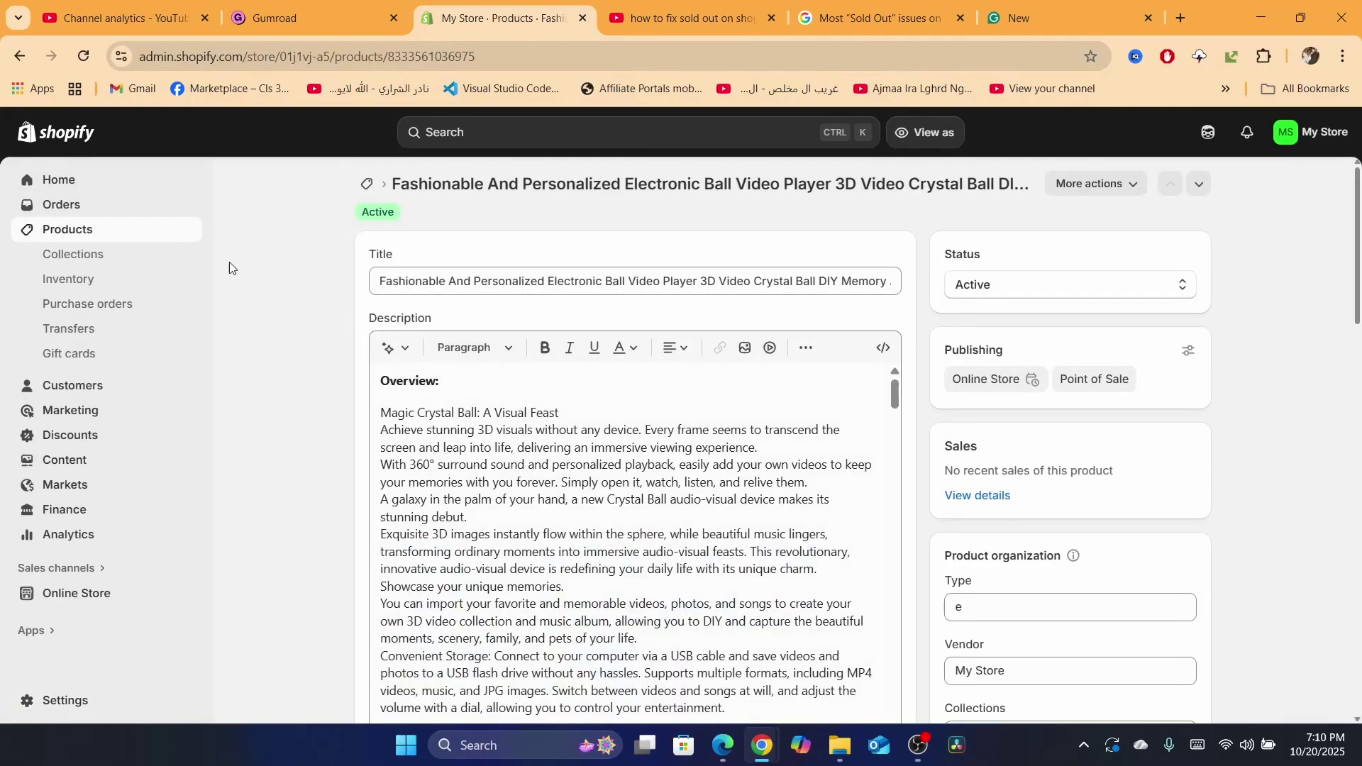
pyautogui.click(81, 234)
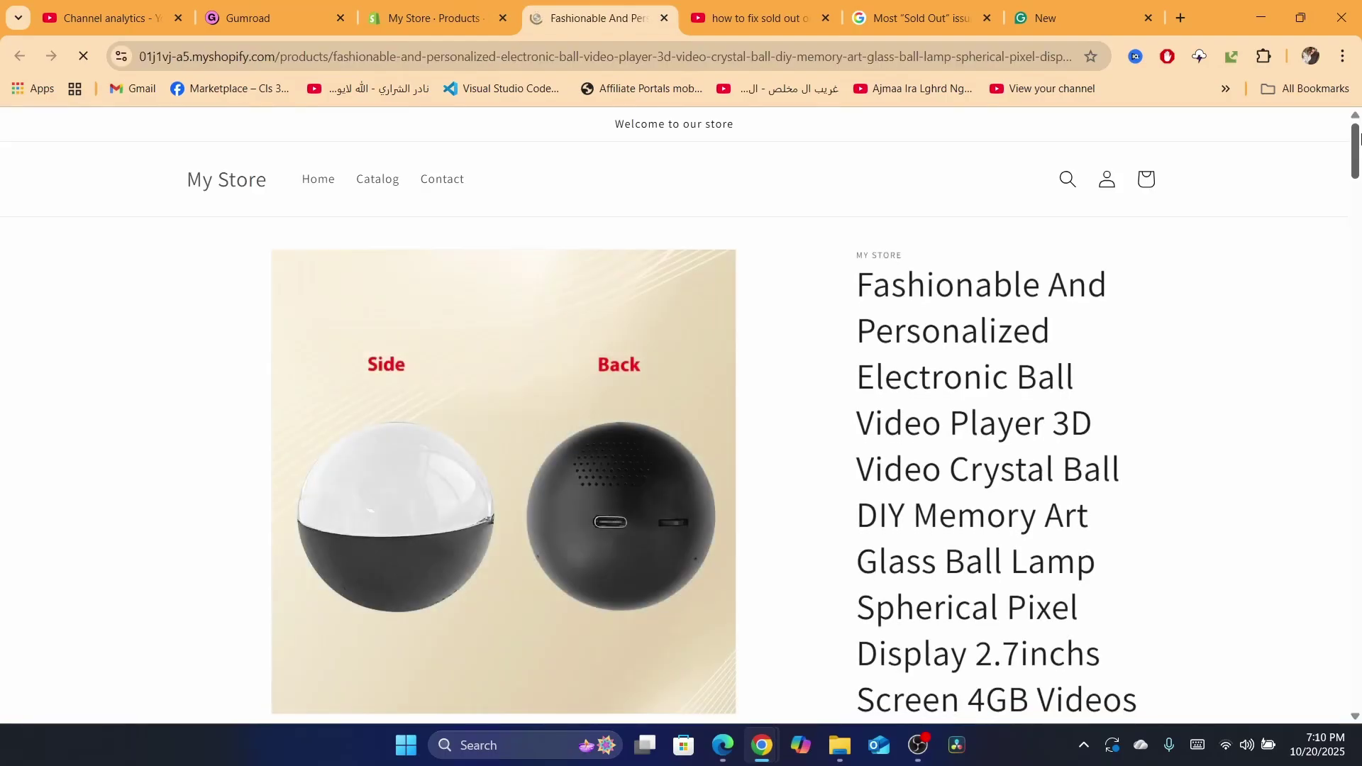
# Try the Orange, Pink and White variants and confirm the Dh 67.00 price with Add to cart.
pyautogui.moveTo(1356, 142); pyautogui.dragTo(1356, 178)
pyautogui.click(1044, 321)
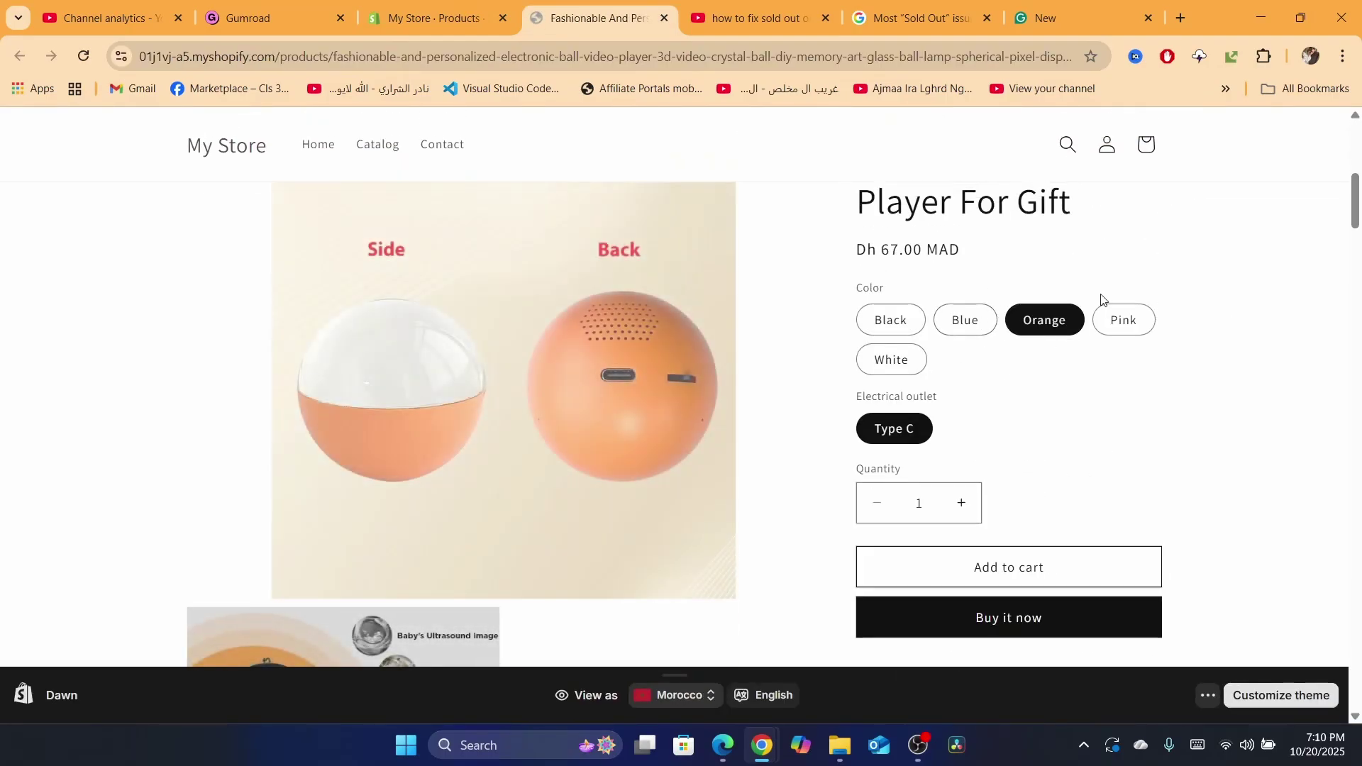
pyautogui.click(1123, 320)
pyautogui.click(888, 359)
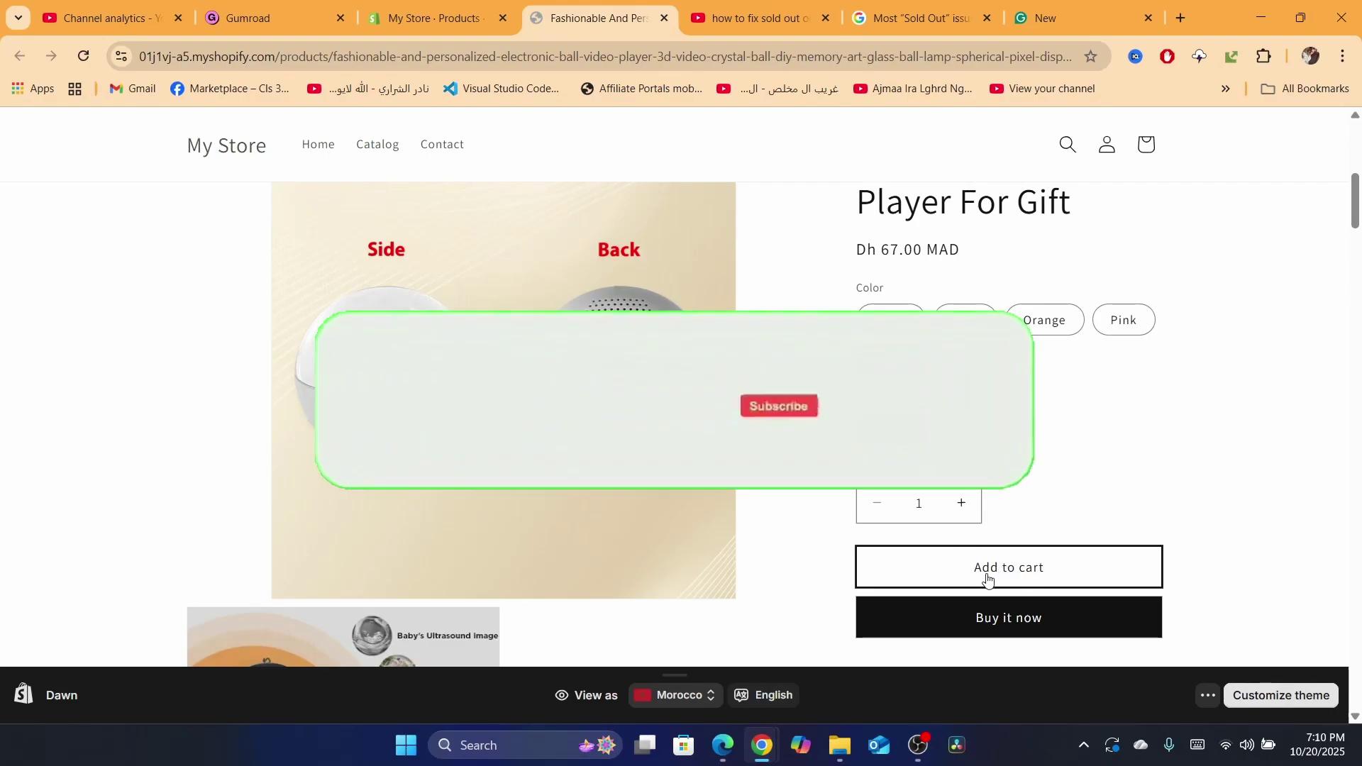
pyautogui.tripleClick(873, 252)
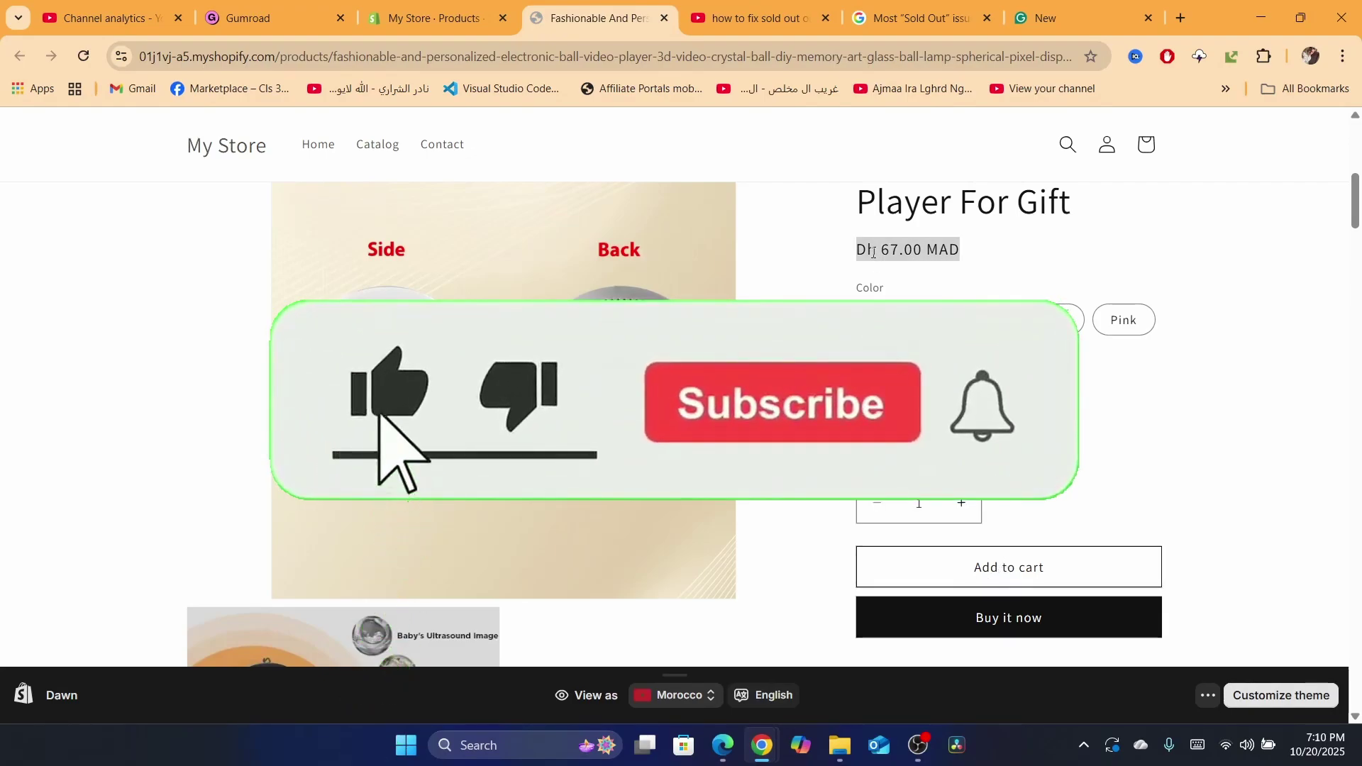